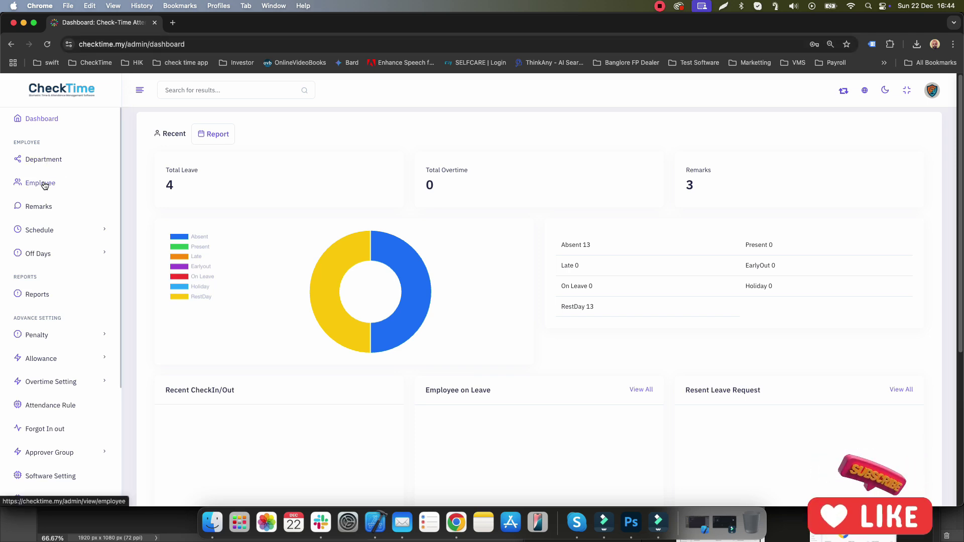
Step: Open the Employees list from the sidebar and scroll through its entries
{"action": "left_click", "coordinate": [45, 185]}
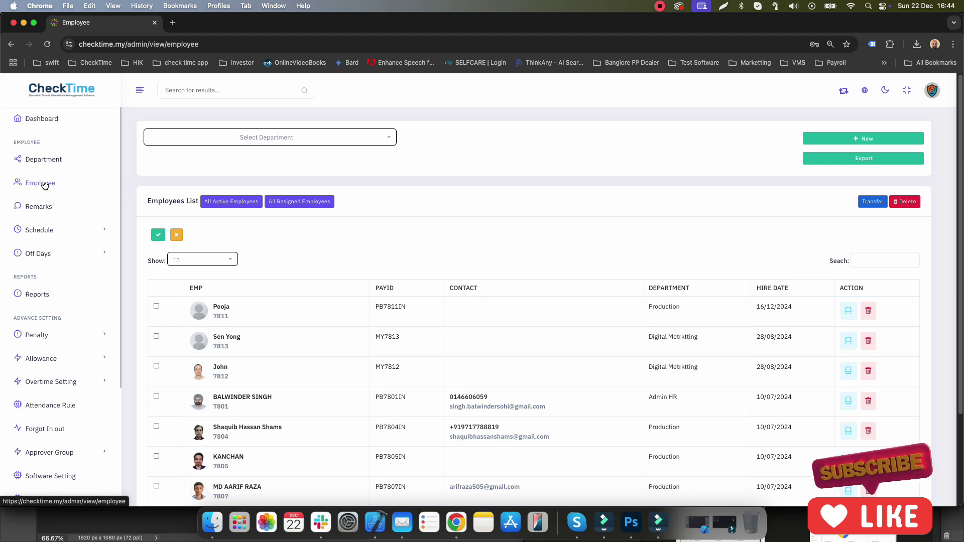
{"action": "scroll", "coordinate": [318, 313], "scroll_direction": "down", "scroll_amount": 3}
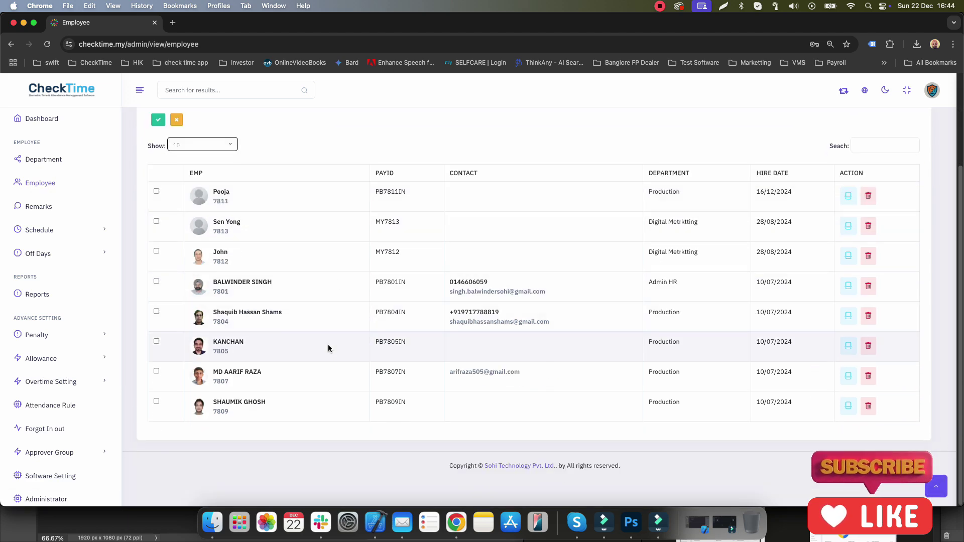
{"action": "scroll", "coordinate": [327, 344], "scroll_direction": "up", "scroll_amount": 3}
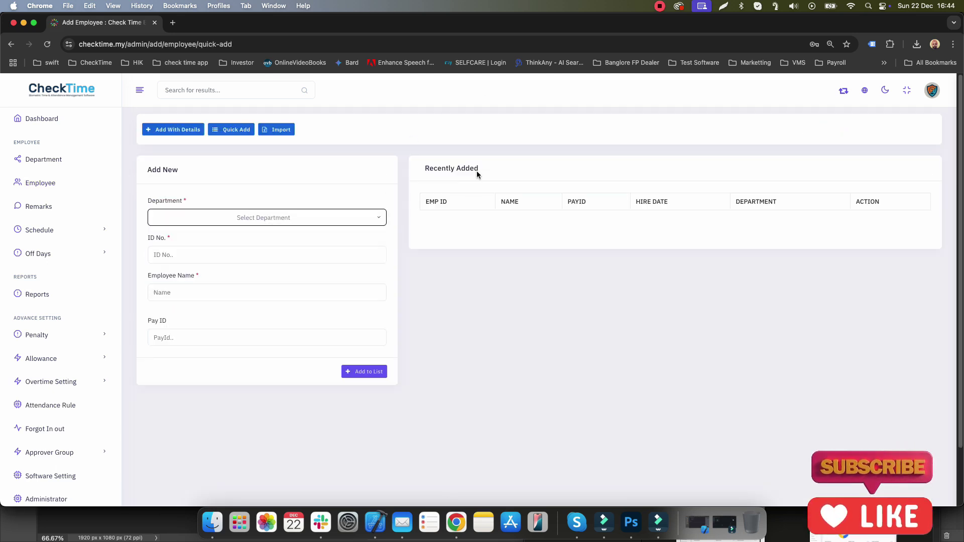
{"action": "left_click", "coordinate": [181, 131]}
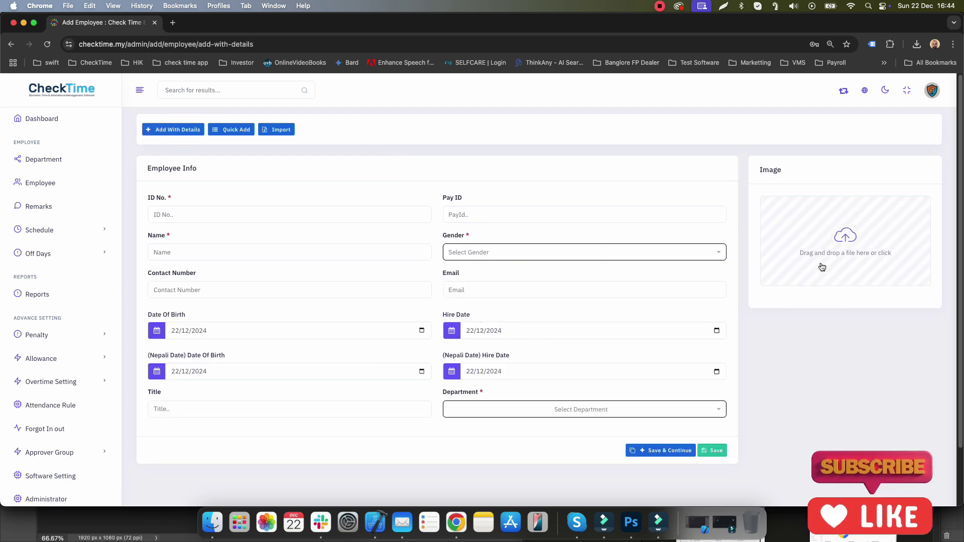
{"action": "left_click", "coordinate": [228, 130]}
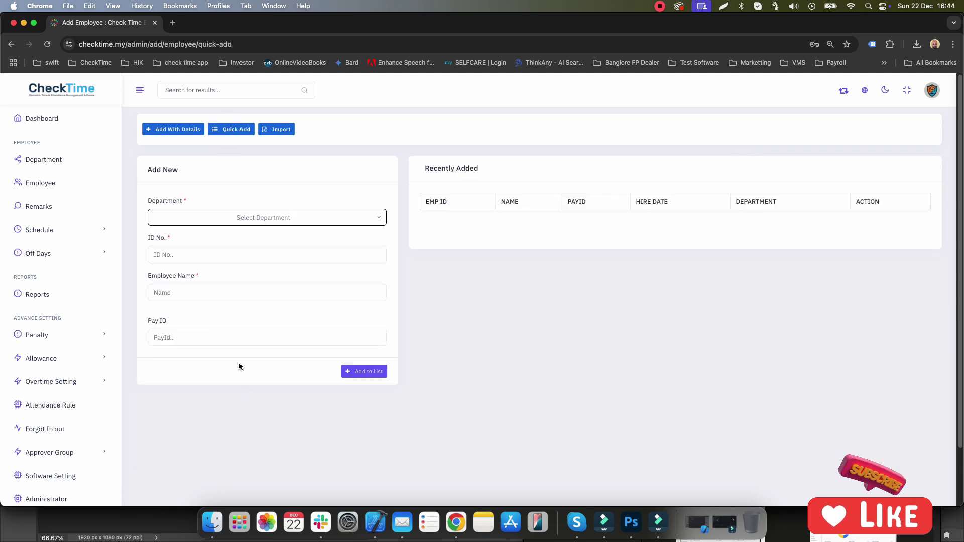
{"action": "left_click", "coordinate": [278, 136]}
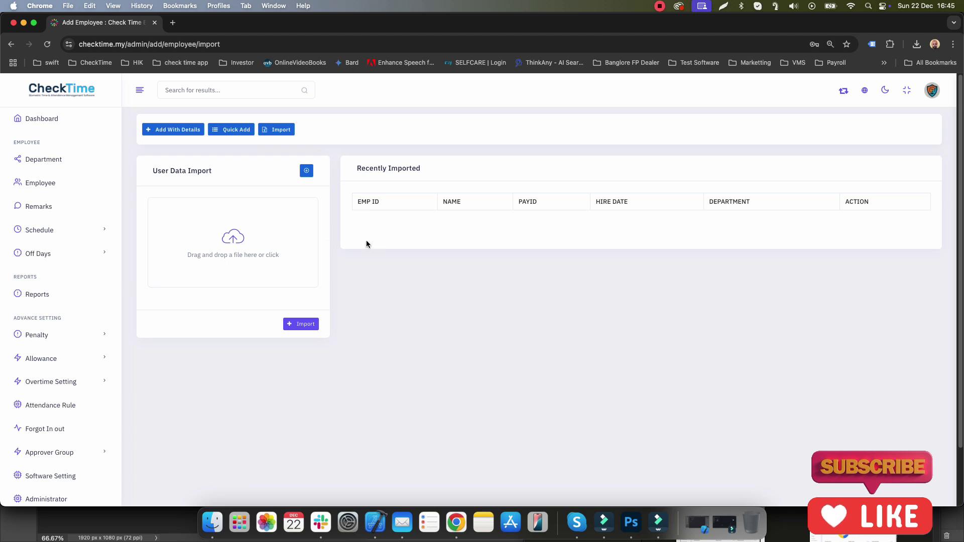
{"action": "left_click", "coordinate": [236, 130]}
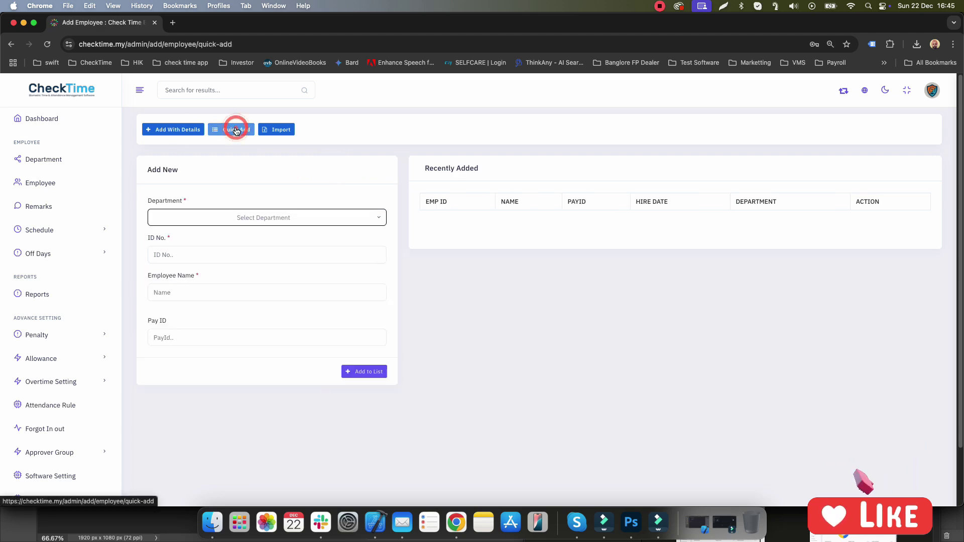
Step: Assign the quick-add employee to the 2-Sales department with ID 78021
{"action": "left_click", "coordinate": [264, 216]}
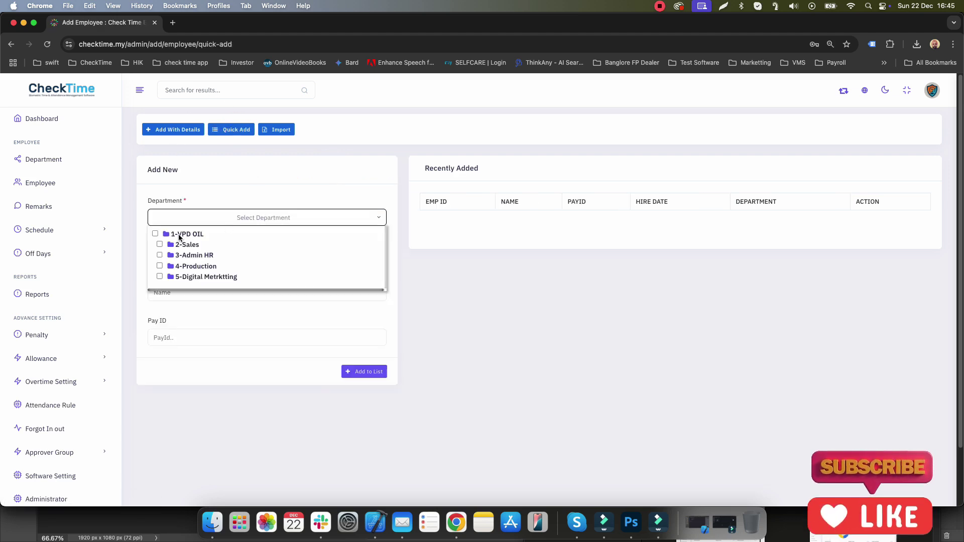
{"action": "left_click", "coordinate": [160, 245]}
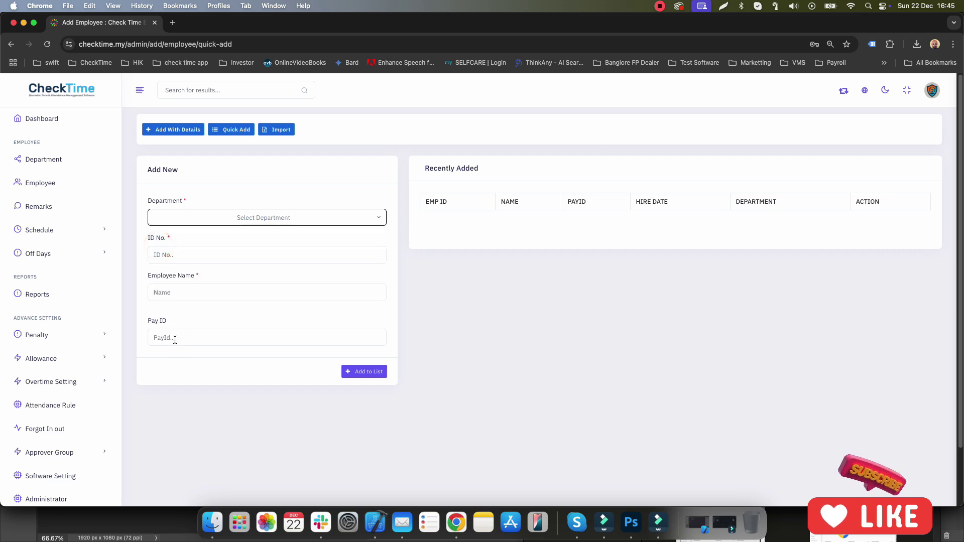
{"action": "left_click", "coordinate": [175, 254]}
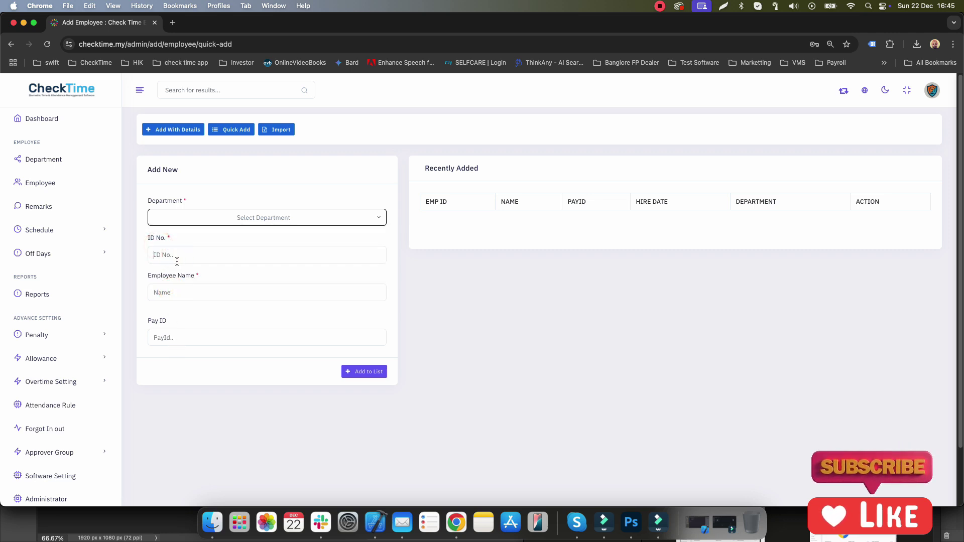
{"action": "type", "text": "78021"}
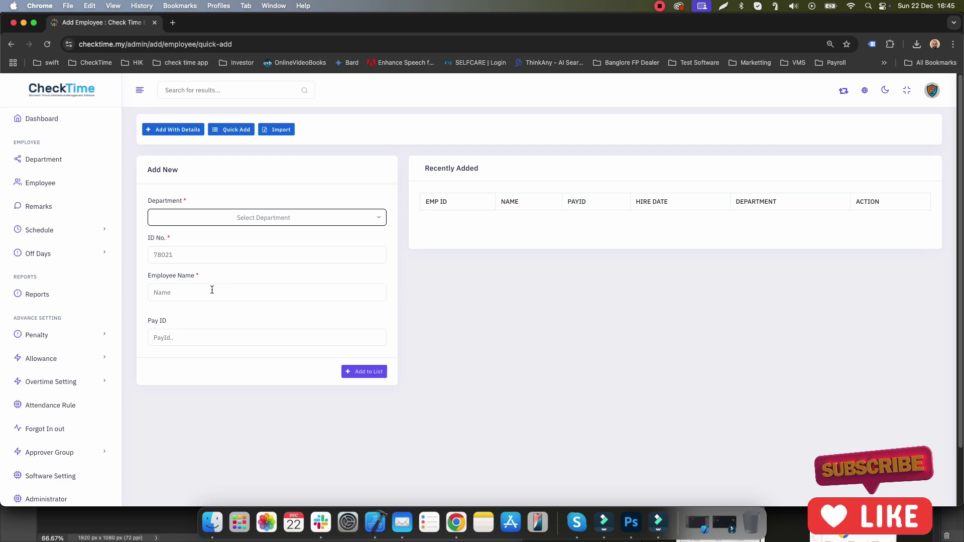
Step: Name the employee Sohi-Test, add them to the list, and start the detailed employee form
{"action": "left_click", "coordinate": [212, 290]}
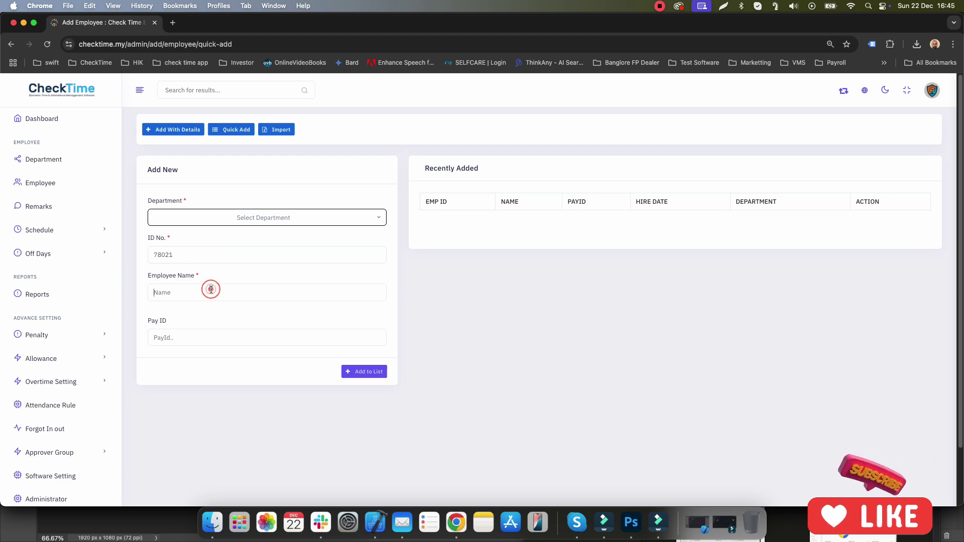
{"action": "type", "text": "Sohi-"}
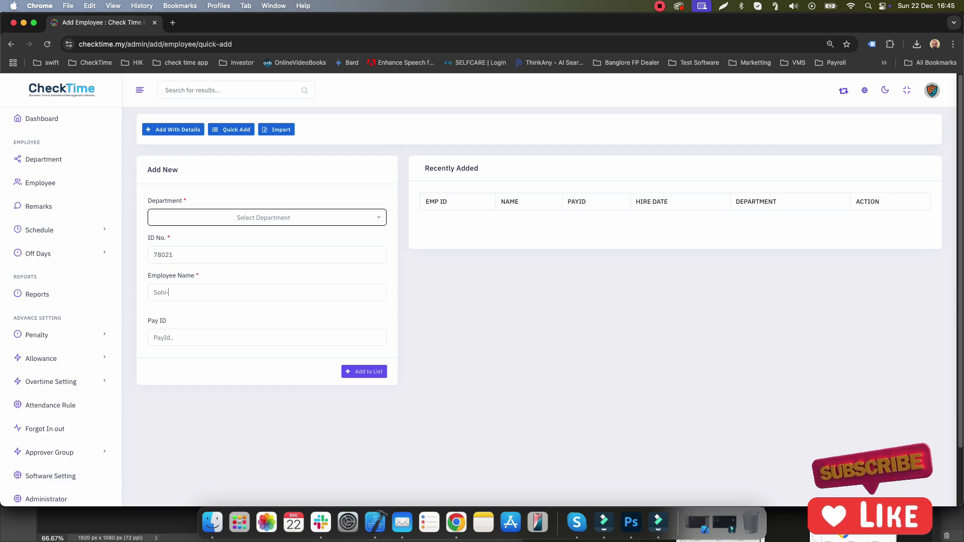
{"action": "type", "text": "Test"}
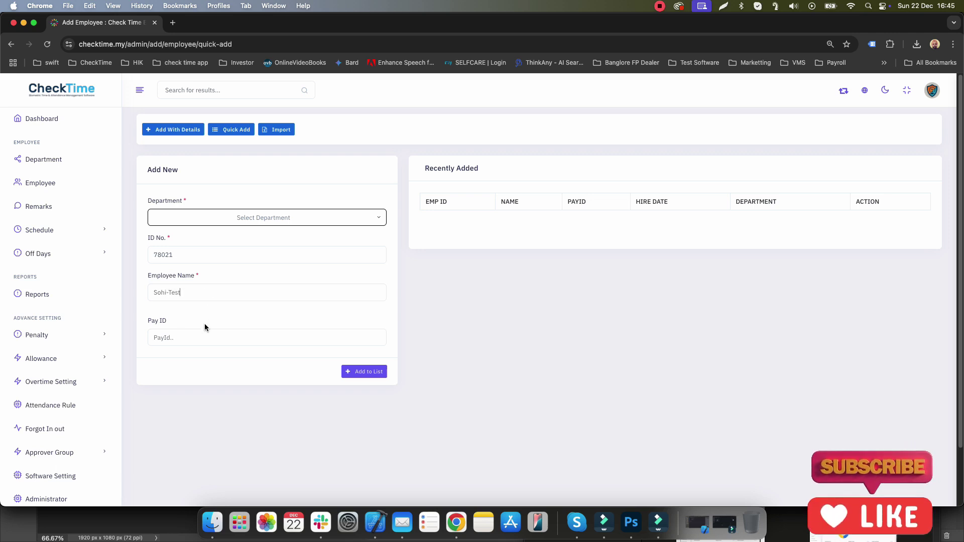
{"action": "left_click", "coordinate": [200, 330]}
{"action": "left_click", "coordinate": [379, 375]}
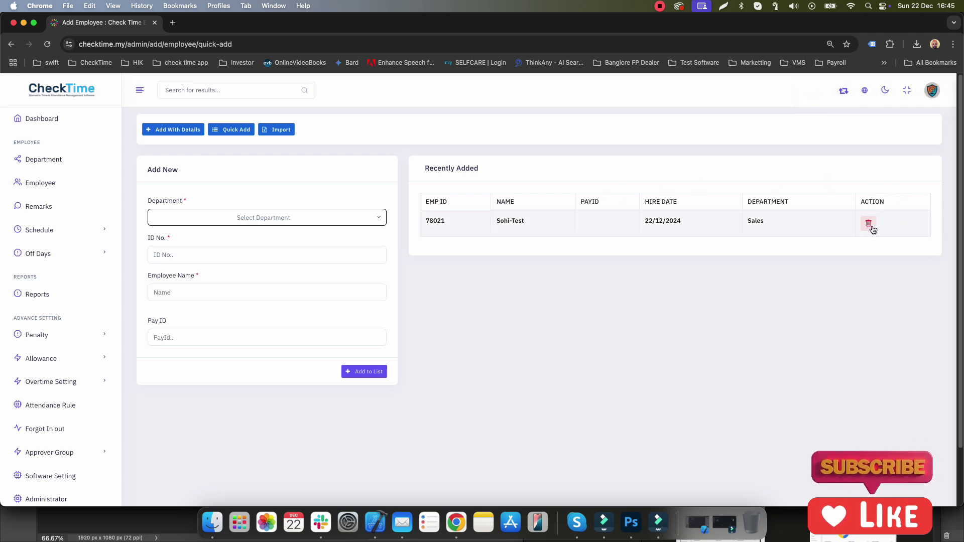
{"action": "left_click", "coordinate": [180, 129]}
{"action": "left_click", "coordinate": [201, 212]}
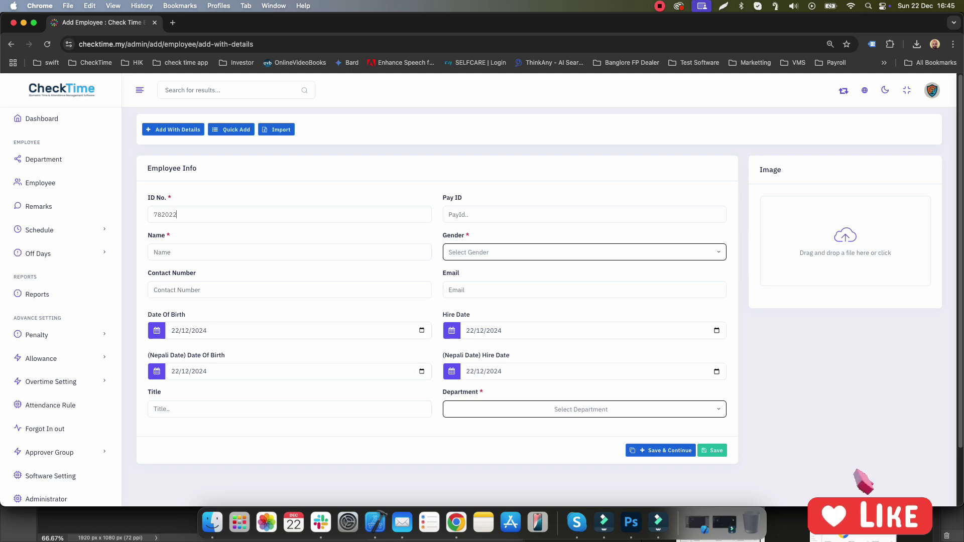
Step: Try autofilling Pay ID and name from suggestions, clear the contact, then reset the form
{"action": "left_click", "coordinate": [465, 215]}
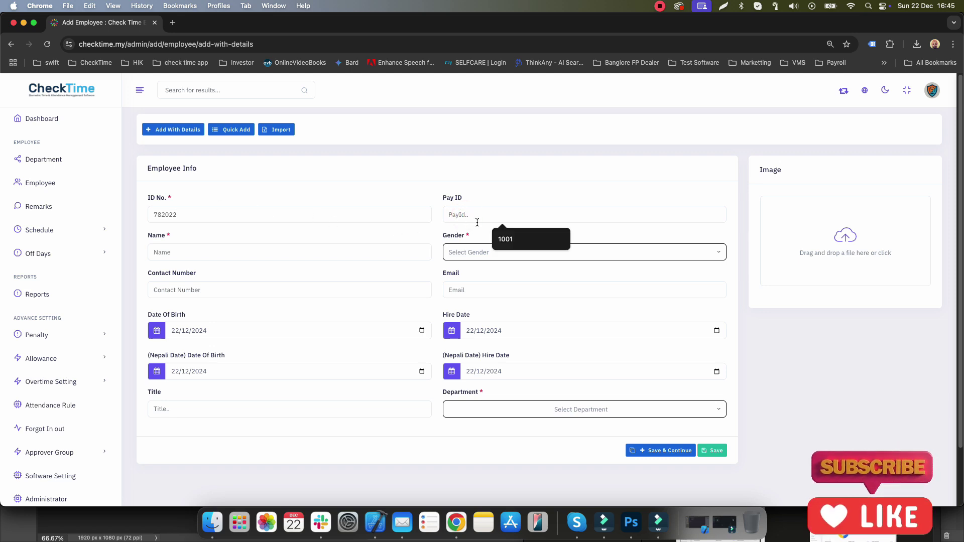
{"action": "left_click", "coordinate": [498, 240]}
{"action": "left_click", "coordinate": [234, 251]}
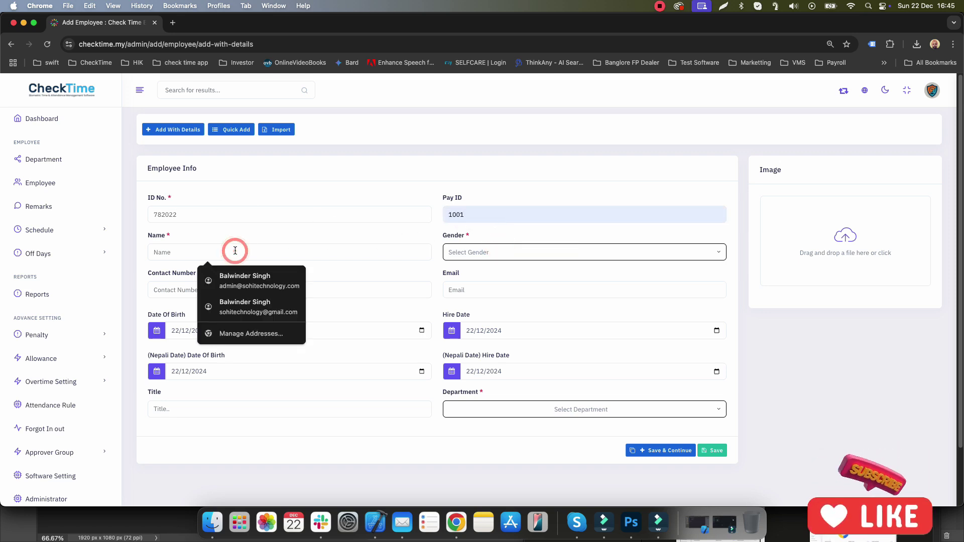
{"action": "left_click", "coordinate": [237, 279]}
{"action": "left_click", "coordinate": [237, 282]}
{"action": "left_click_drag", "start_coordinate": [231, 286], "coordinate": [94, 282]}
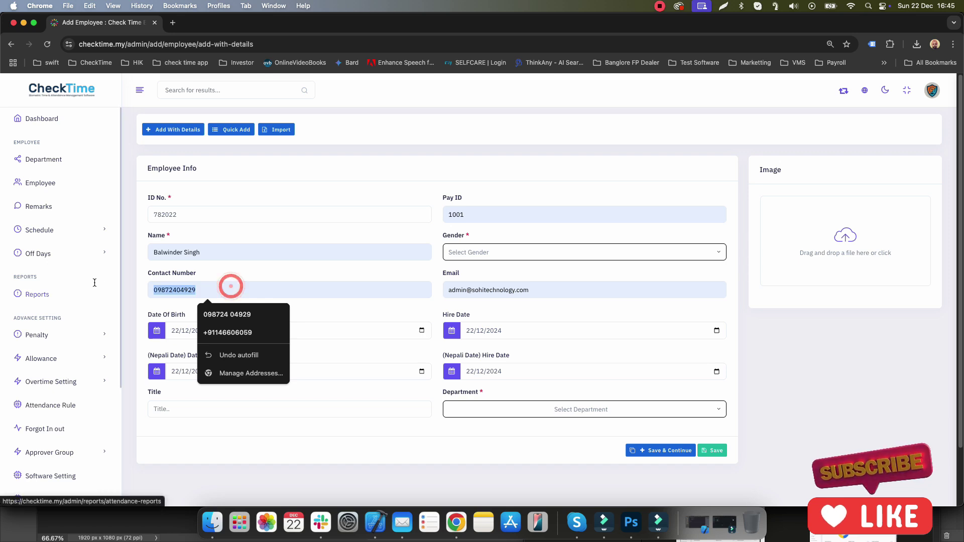
{"action": "key", "text": "BackSpace"}
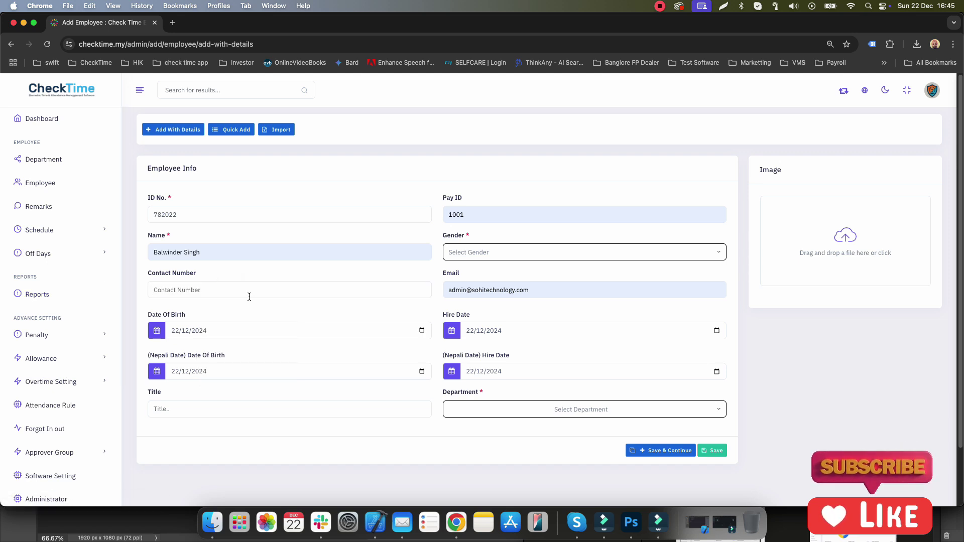
{"action": "left_click", "coordinate": [246, 279]}
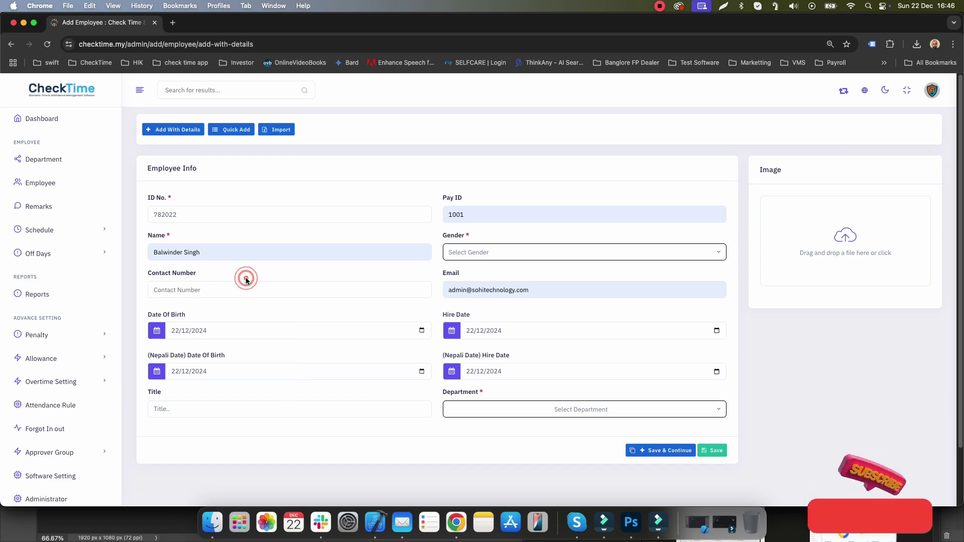
{"action": "left_click", "coordinate": [167, 129]}
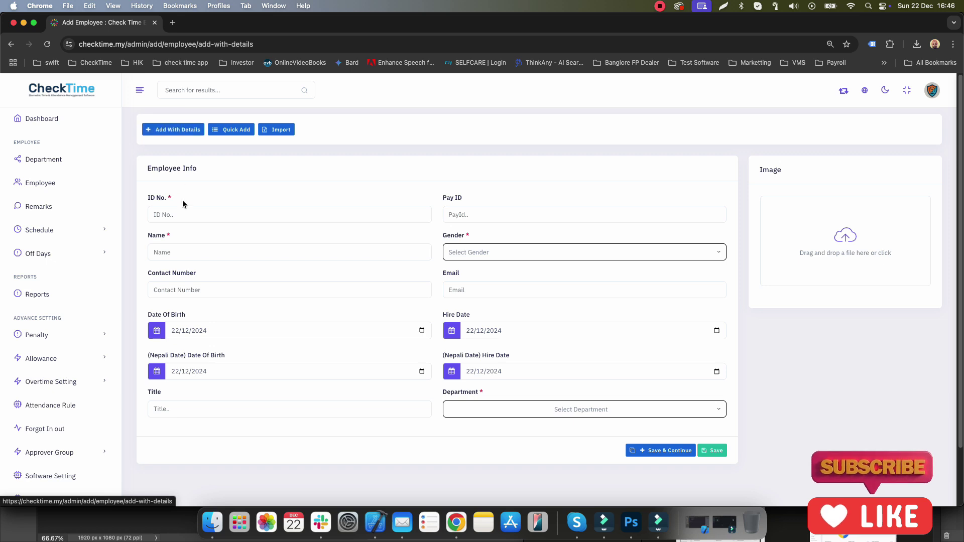
Step: Re-enter ID 780222 and Pay ID A2334, and set the gender to Male
{"action": "left_click", "coordinate": [181, 213]}
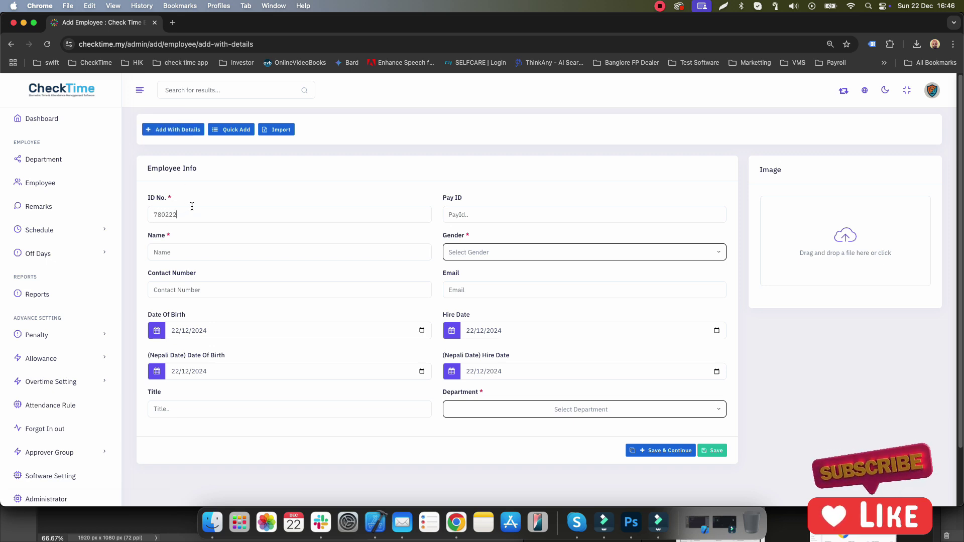
{"action": "left_click", "coordinate": [457, 215]}
{"action": "type", "text": "asa"}
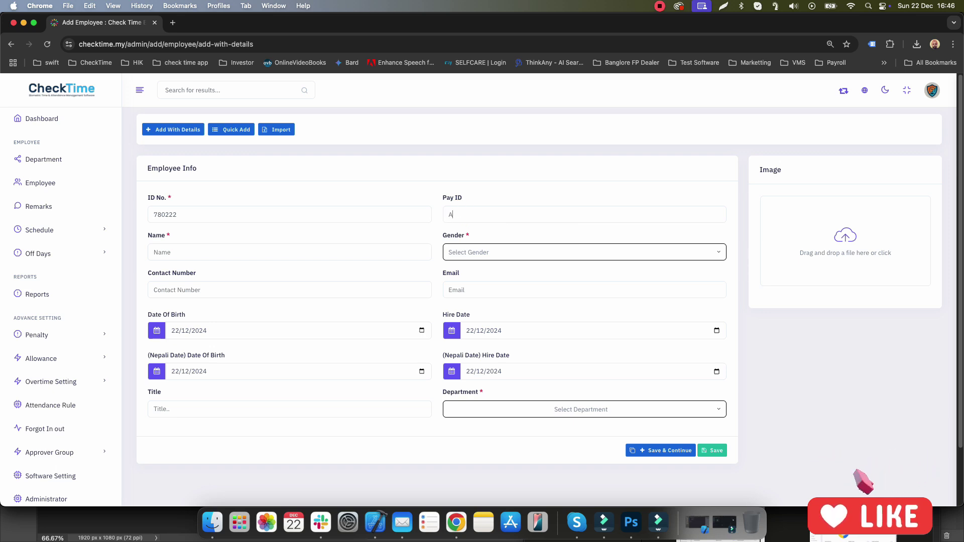
{"action": "left_click", "coordinate": [264, 234]}
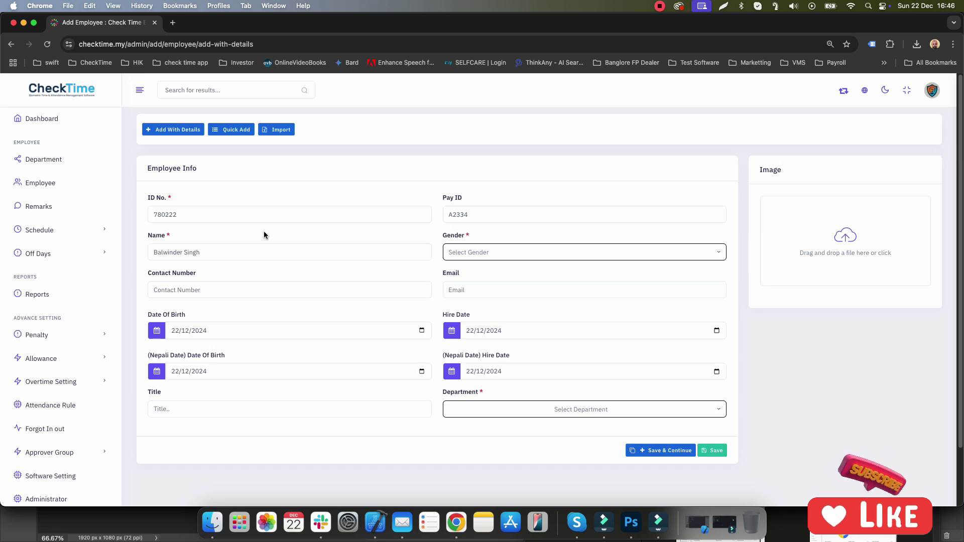
{"action": "left_click", "coordinate": [469, 257]}
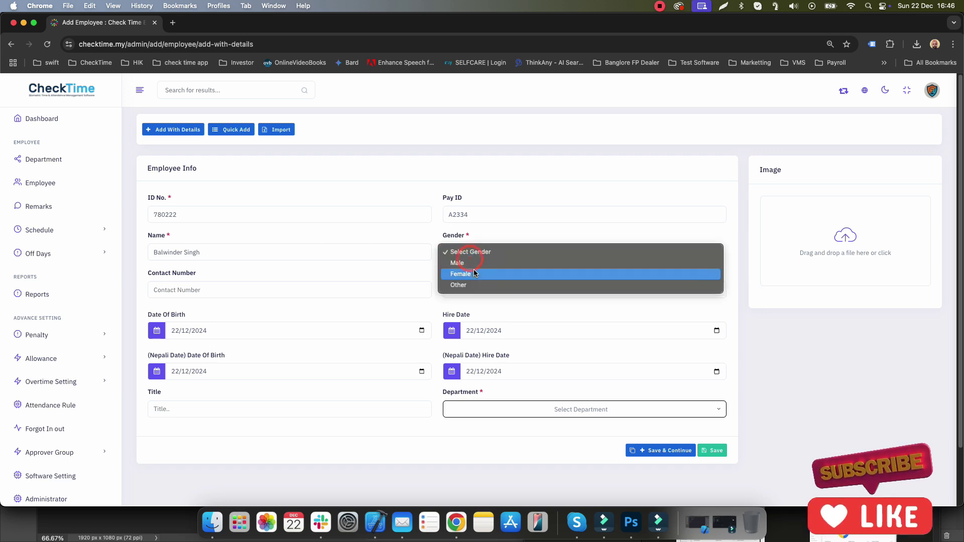
{"action": "left_click", "coordinate": [476, 263]}
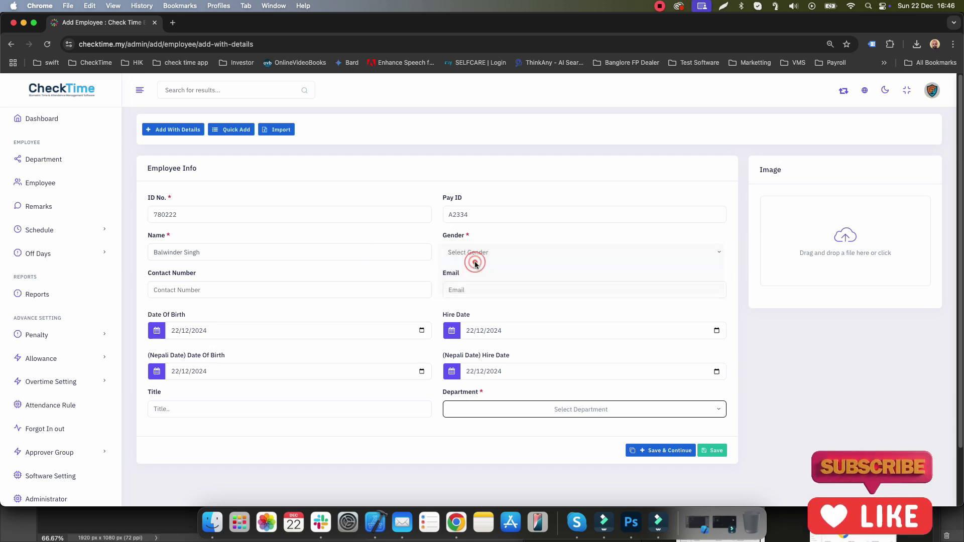
Step: Enter the employee's contact number and e-mail address, then check the department list
{"action": "left_click", "coordinate": [231, 288]}
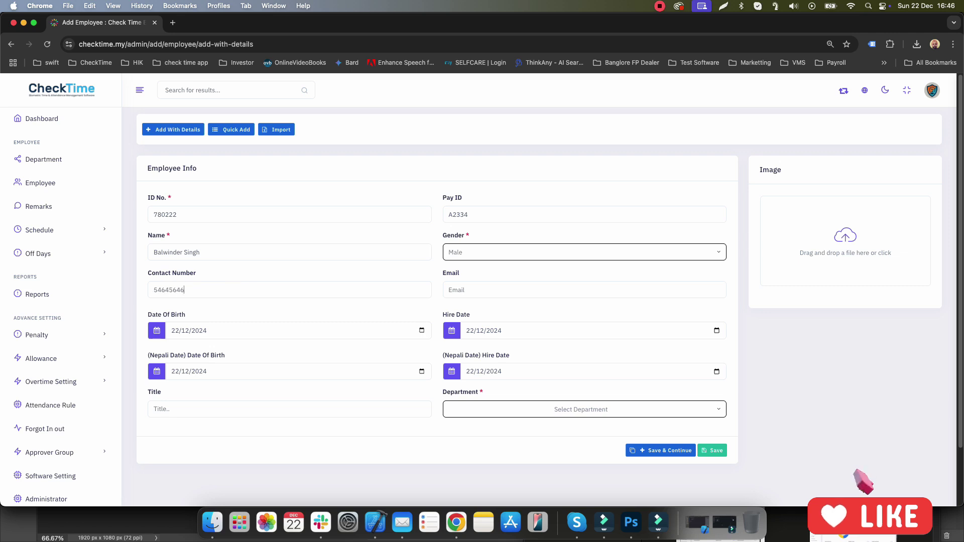
{"action": "left_click", "coordinate": [480, 293]}
{"action": "type", "text": "email@email.com"}
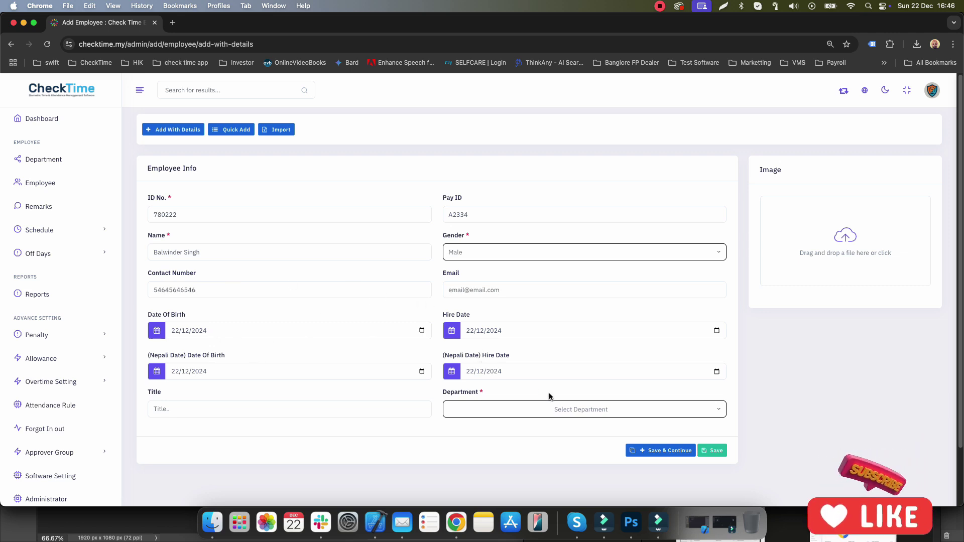
{"action": "left_click", "coordinate": [551, 405]}
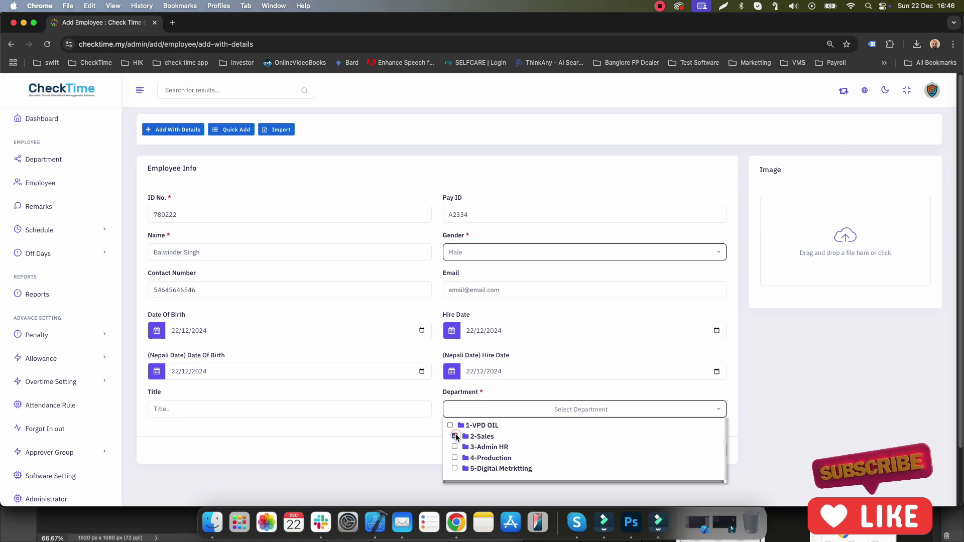
{"action": "left_click", "coordinate": [416, 455]}
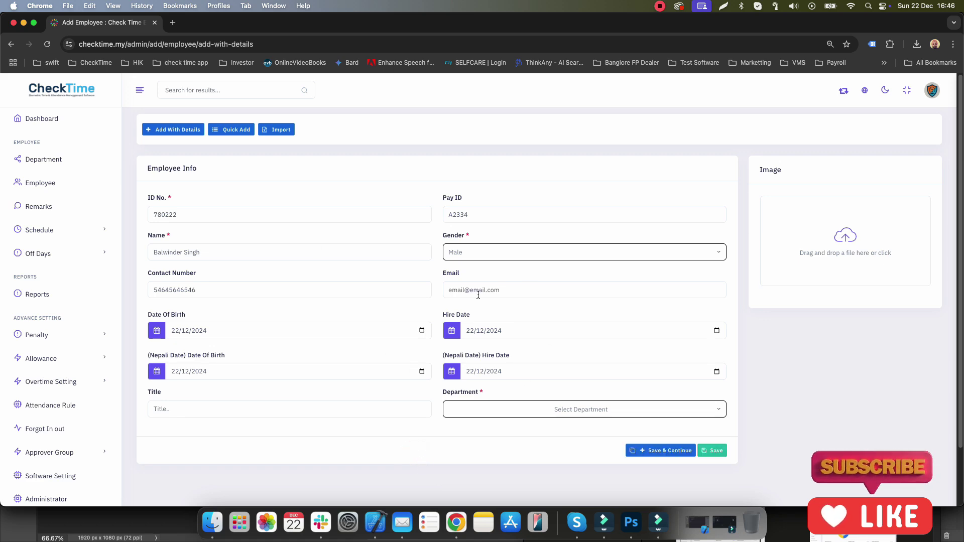
Step: Upload 1.jpg from the Downloads folder as the new employee's photo
{"action": "left_click", "coordinate": [856, 241]}
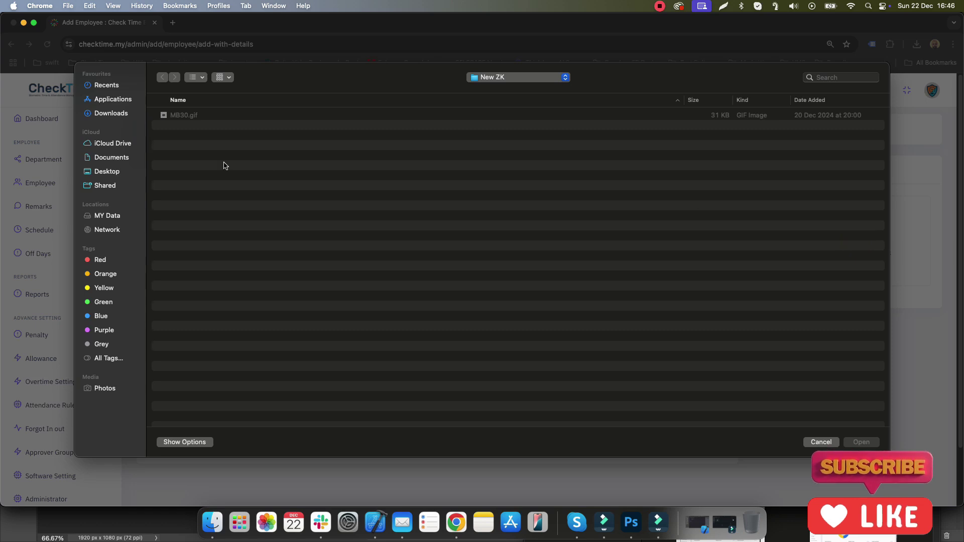
{"action": "left_click", "coordinate": [181, 118]}
{"action": "left_click", "coordinate": [106, 113]}
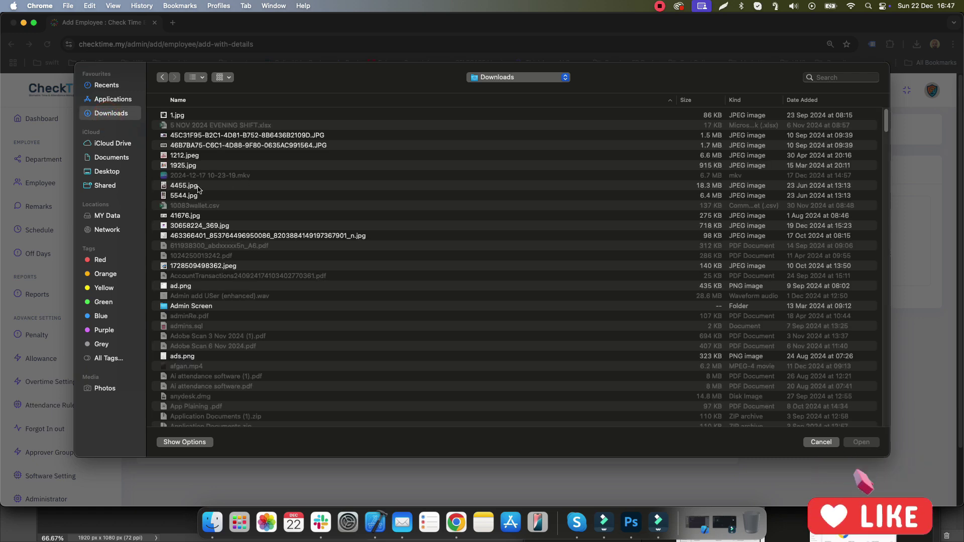
{"action": "left_click", "coordinate": [186, 196]}
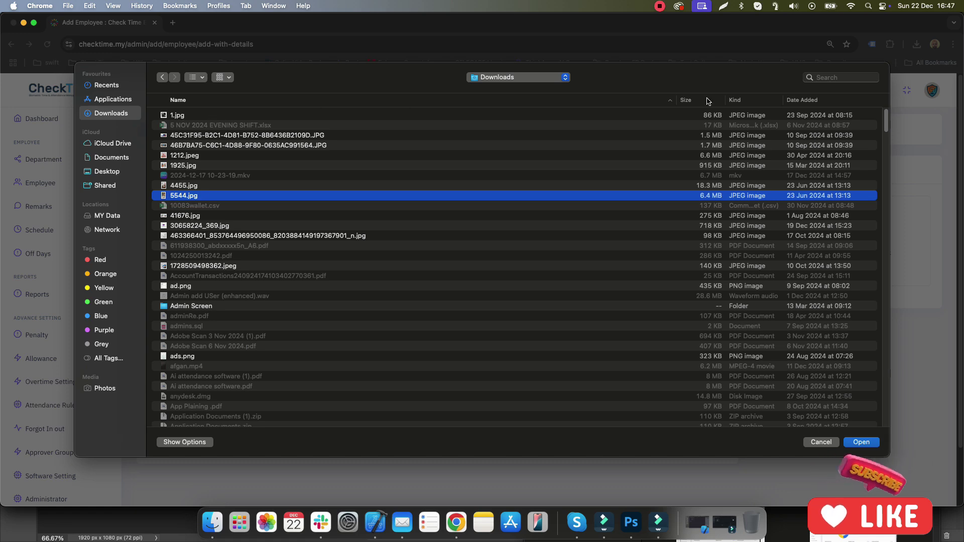
{"action": "left_click", "coordinate": [181, 116]}
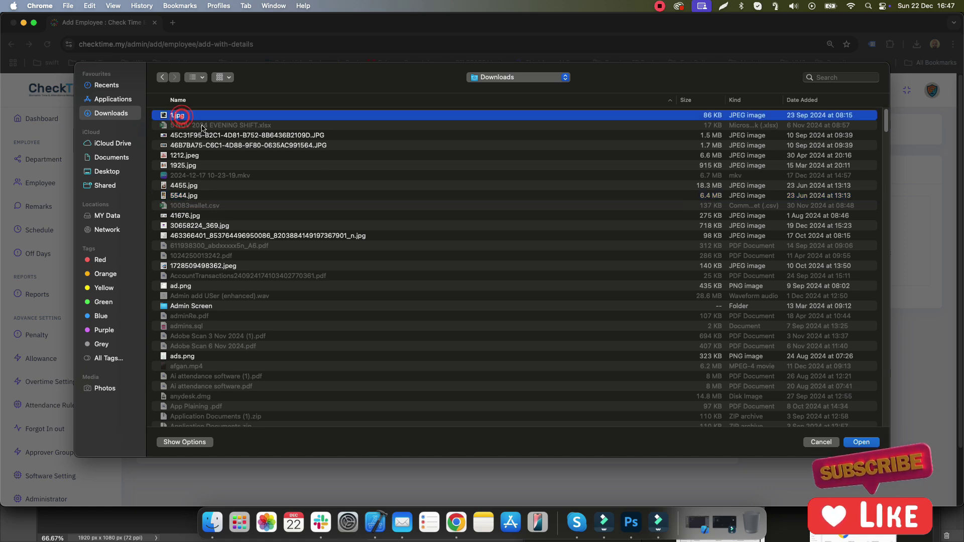
{"action": "left_click", "coordinate": [854, 445]}
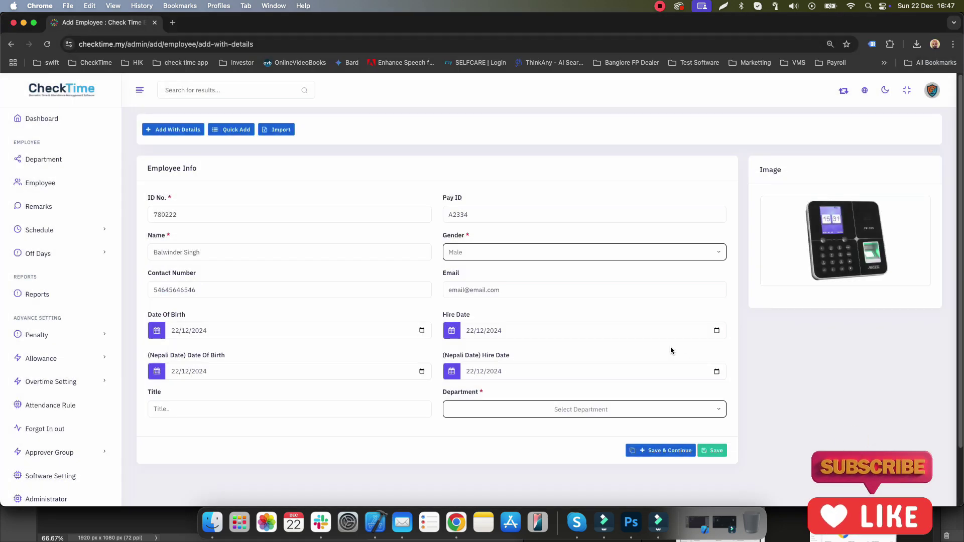
{"action": "left_click", "coordinate": [678, 409]}
Step: Save employee 780222 and review its new row alongside Sohi-Test in the list
{"action": "left_click", "coordinate": [811, 383]}
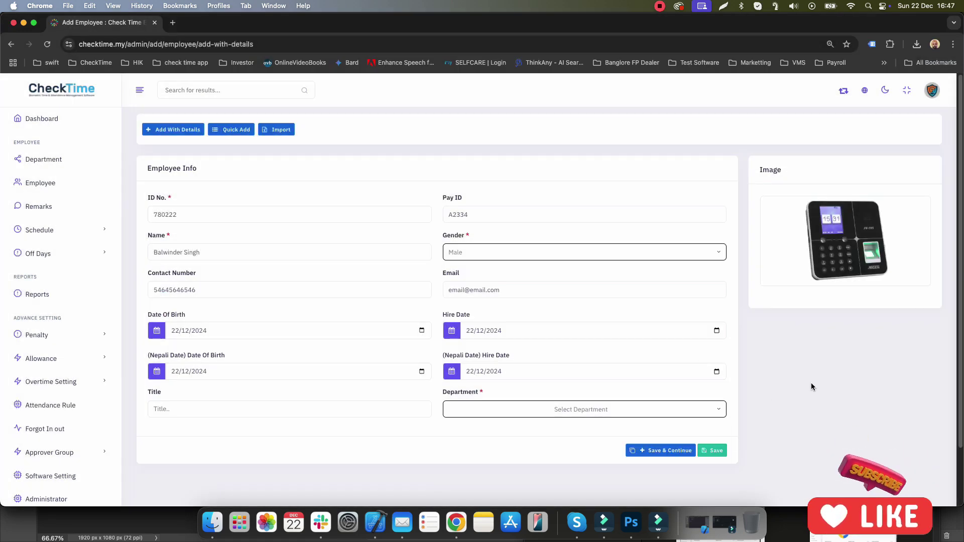
{"action": "left_click", "coordinate": [719, 453]}
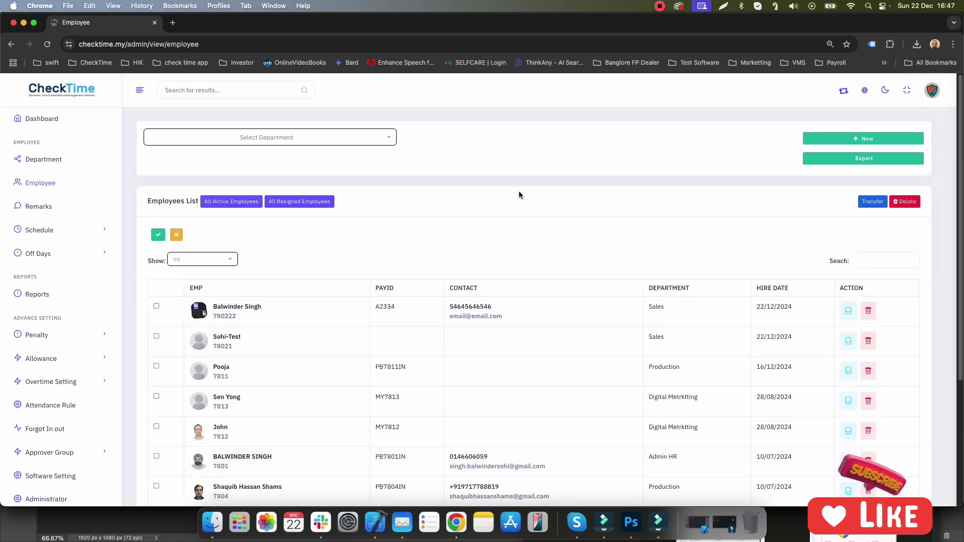
{"action": "left_click_drag", "start_coordinate": [208, 307], "coordinate": [284, 314]}
{"action": "left_click", "coordinate": [282, 311]}
{"action": "left_click_drag", "start_coordinate": [214, 335], "coordinate": [238, 352]}
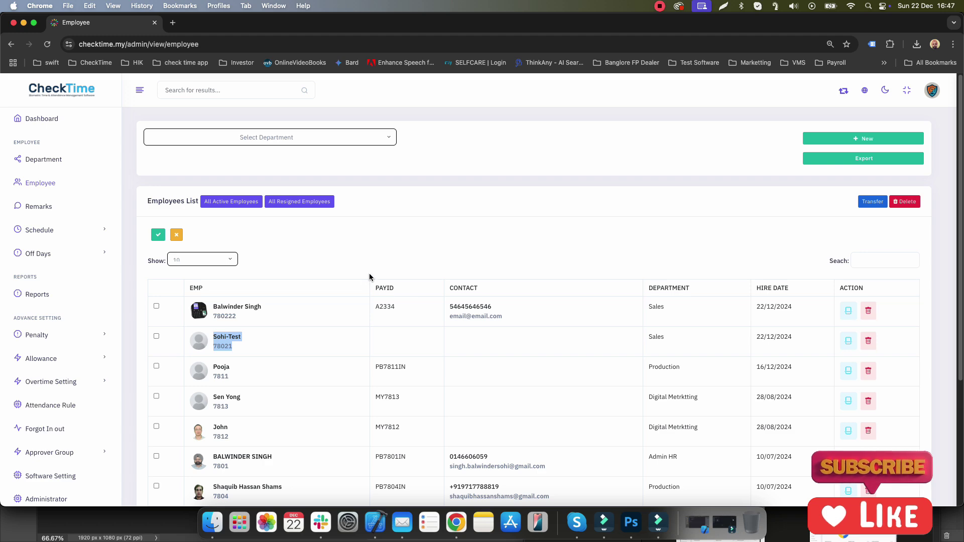
Step: Open employee 780222 for editing and review its Basic Info, login ID and department choices
{"action": "left_click", "coordinate": [848, 313]}
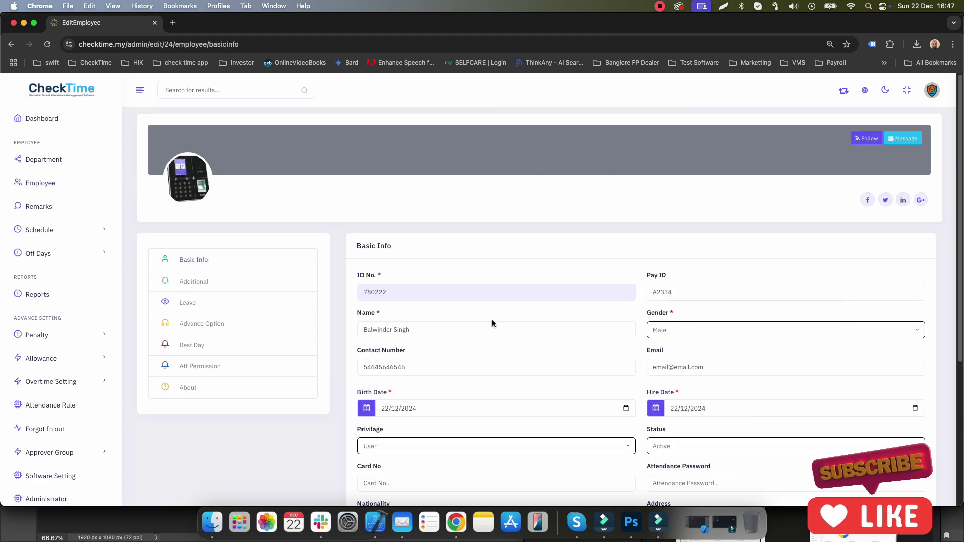
{"action": "scroll", "coordinate": [541, 340], "scroll_direction": "down", "scroll_amount": 4}
{"action": "scroll", "coordinate": [542, 338], "scroll_direction": "up", "scroll_amount": 3}
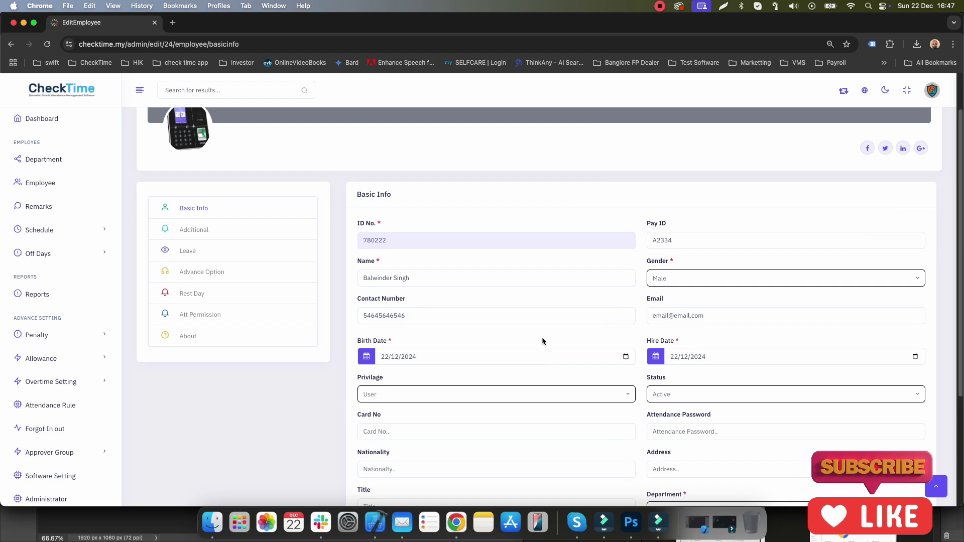
{"action": "scroll", "coordinate": [542, 341], "scroll_direction": "down", "scroll_amount": 3}
{"action": "left_click_drag", "start_coordinate": [357, 410], "coordinate": [701, 432]}
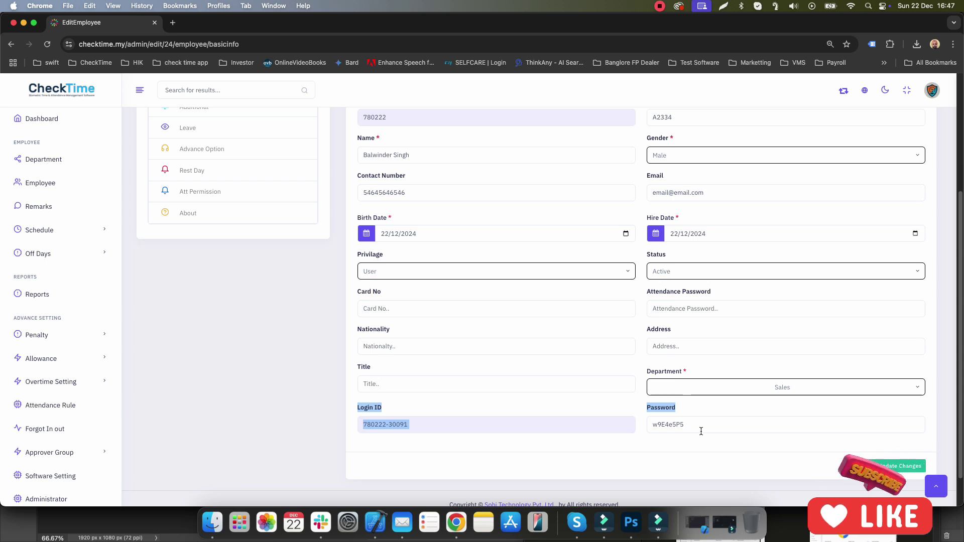
{"action": "left_click", "coordinate": [791, 390]}
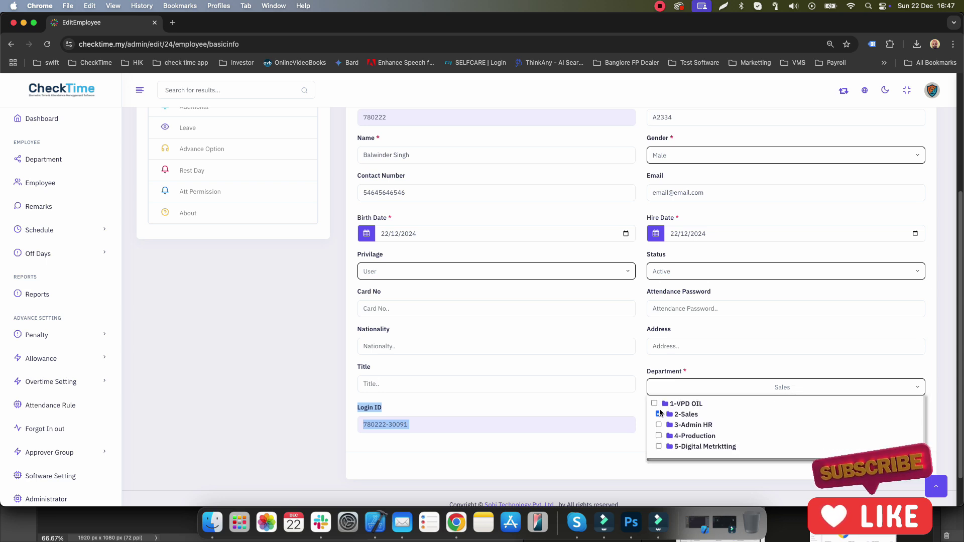
{"action": "left_click", "coordinate": [636, 378]}
{"action": "scroll", "coordinate": [631, 370], "scroll_direction": "up", "scroll_amount": 3}
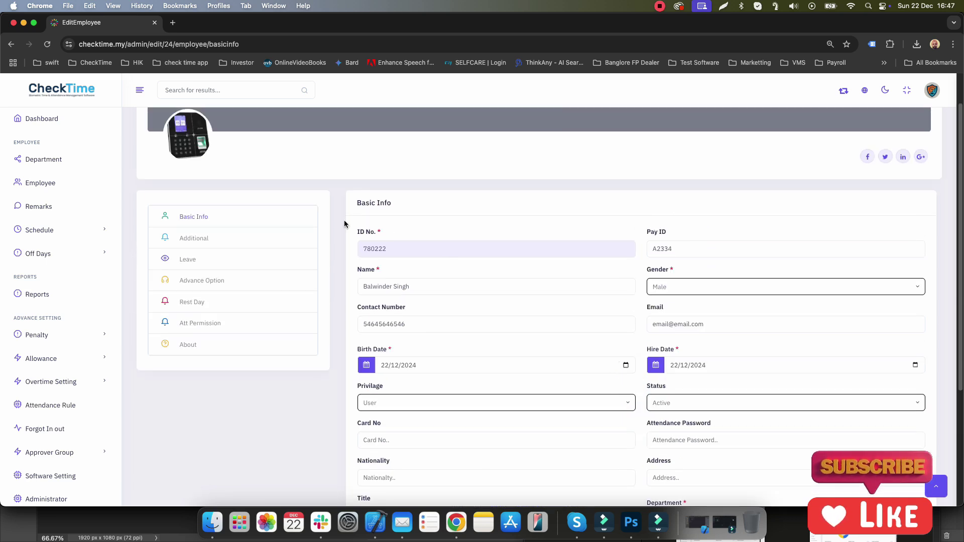
{"action": "left_click", "coordinate": [200, 243]}
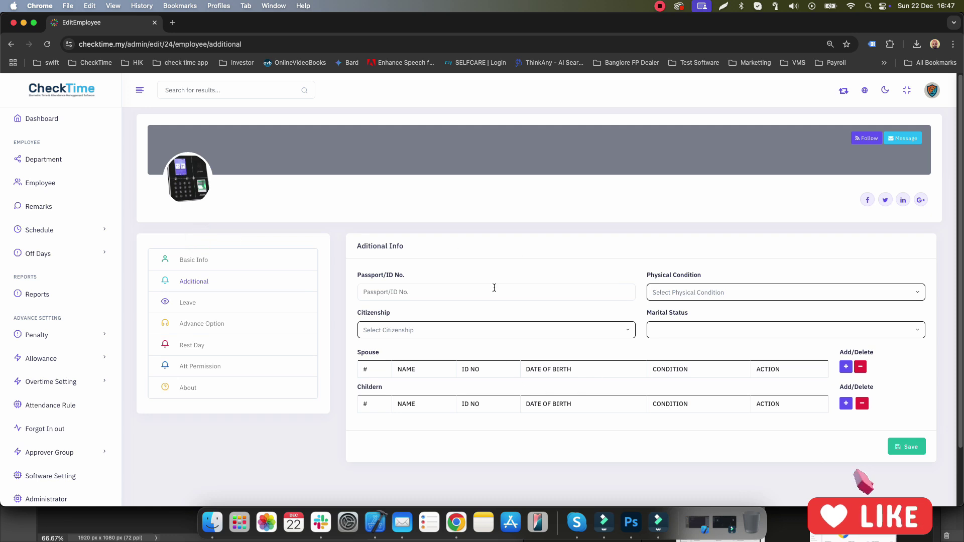
Step: Check the Leave Policy options, then view overtime codes NDOT01, RDOT02 and PHOT03
{"action": "left_click", "coordinate": [192, 301]}
{"action": "left_click", "coordinate": [415, 330]}
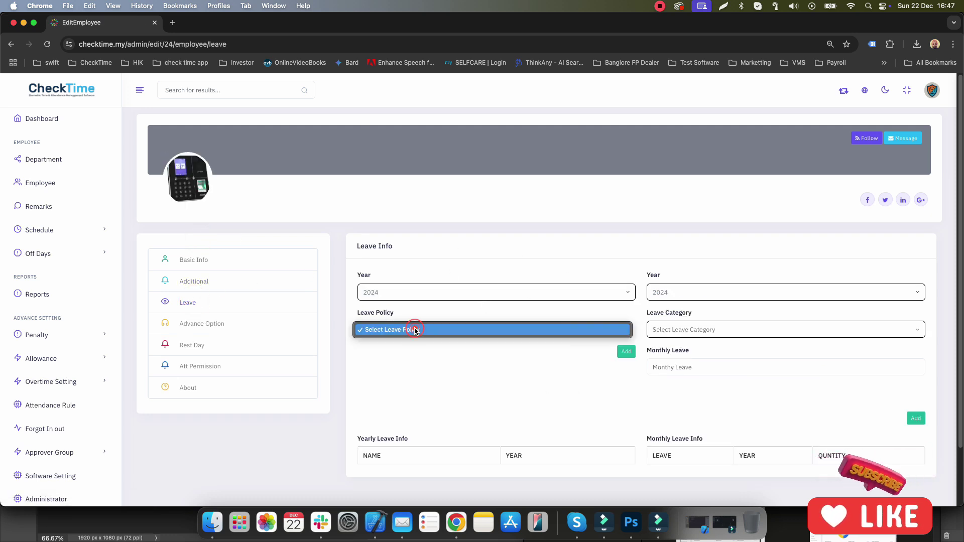
{"action": "left_click", "coordinate": [415, 330]}
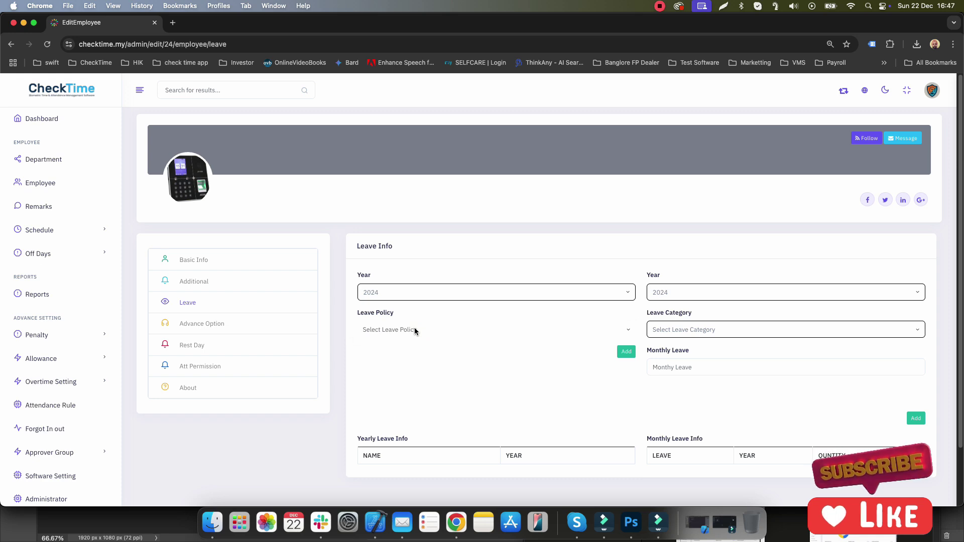
{"action": "left_click", "coordinate": [208, 325]}
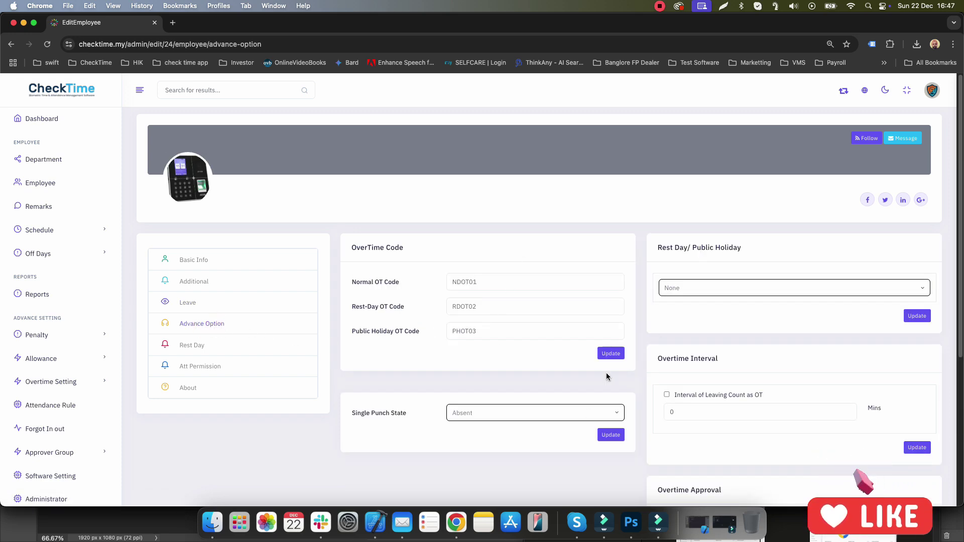
{"action": "scroll", "coordinate": [606, 376], "scroll_direction": "down", "scroll_amount": 5}
{"action": "scroll", "coordinate": [607, 378], "scroll_direction": "up", "scroll_amount": 5}
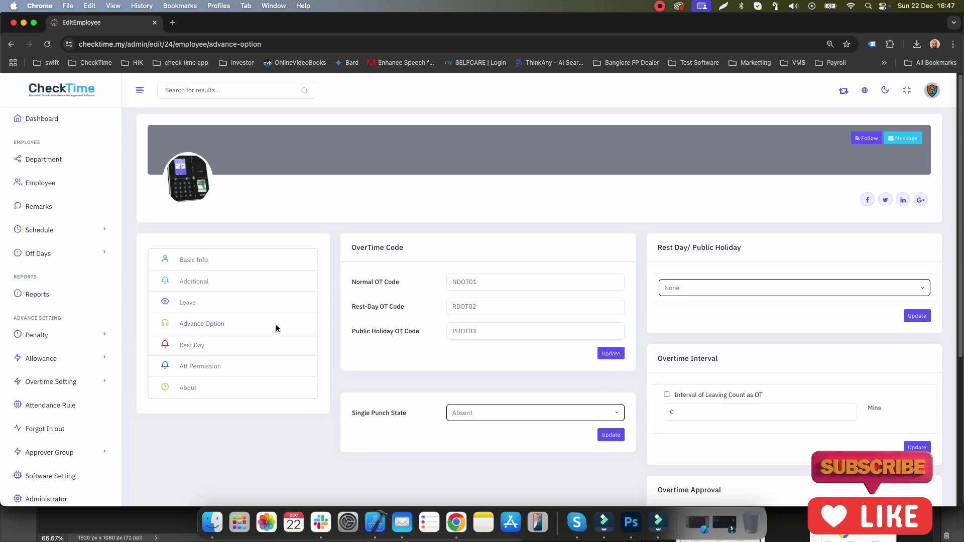
Step: Turn on a fixed weekly rest day with Monday and Thursday marked
{"action": "left_click", "coordinate": [188, 345]}
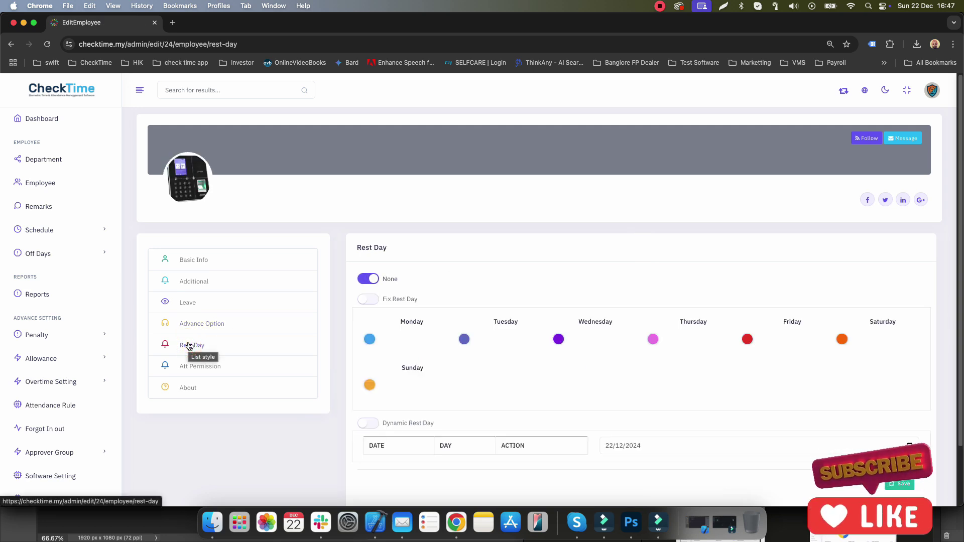
{"action": "scroll", "coordinate": [450, 261], "scroll_direction": "down", "scroll_amount": 2}
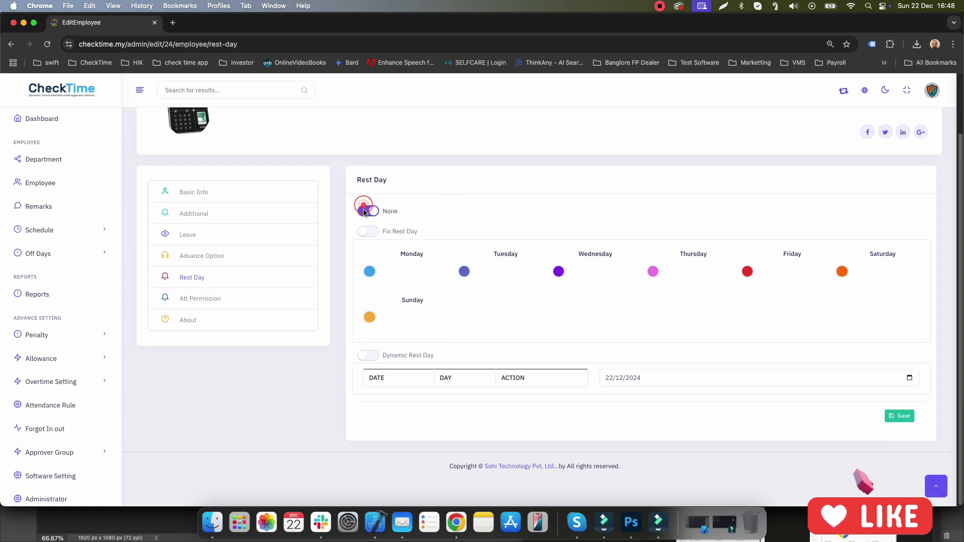
{"action": "left_click", "coordinate": [366, 232]}
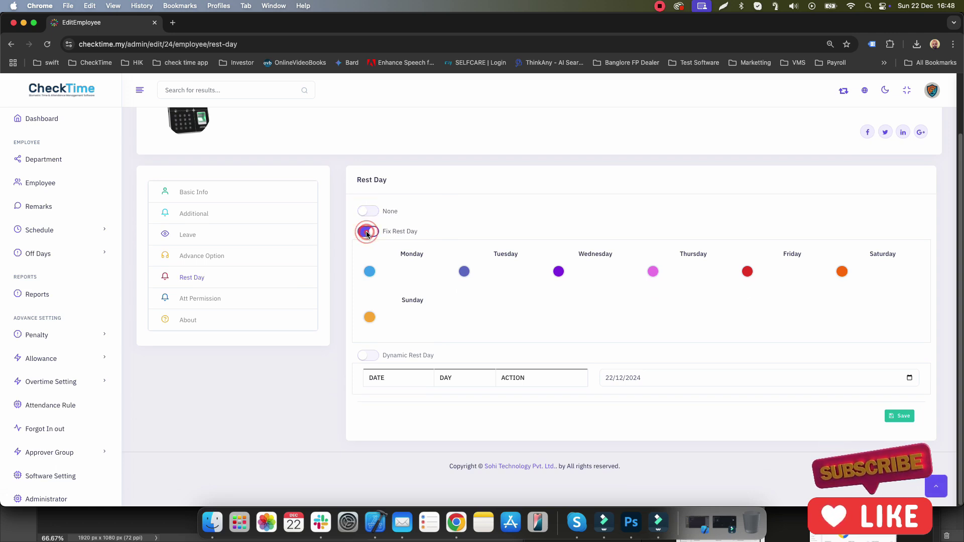
{"action": "left_click", "coordinate": [369, 271]}
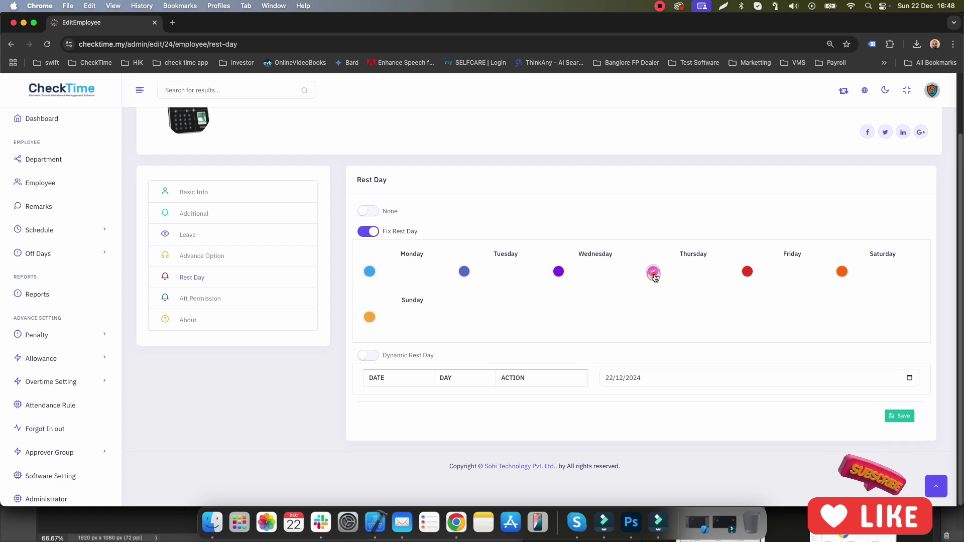
{"action": "left_click", "coordinate": [653, 273]}
Step: Switch to dynamic rest days and save Friday 20/12/2024 as a rest date
{"action": "left_click", "coordinate": [373, 355]}
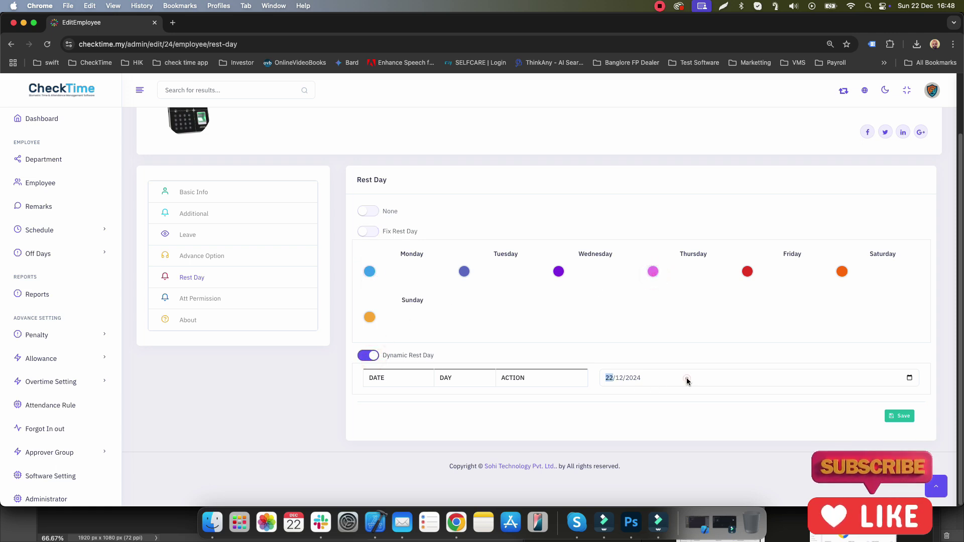
{"action": "left_click", "coordinate": [910, 378]}
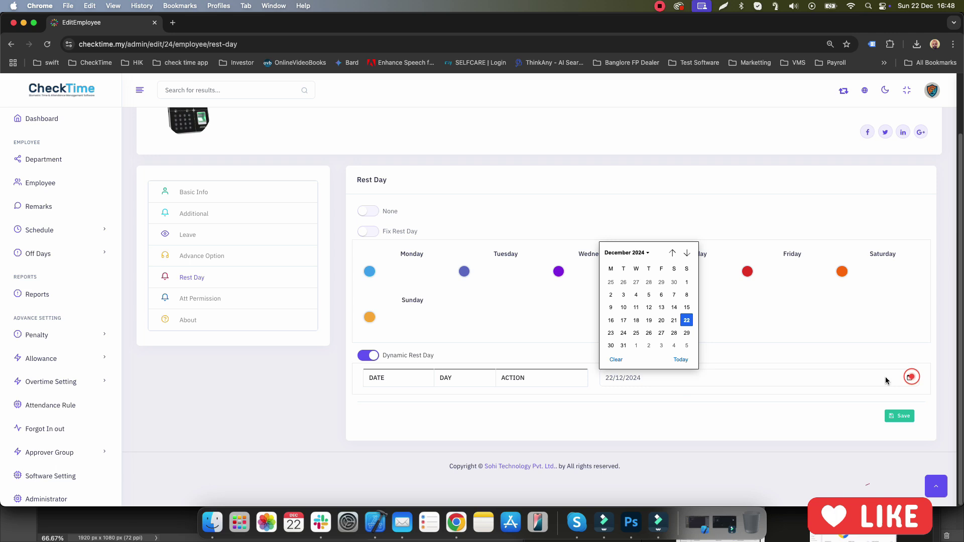
{"action": "left_click", "coordinate": [661, 319]}
{"action": "left_click", "coordinate": [896, 414]}
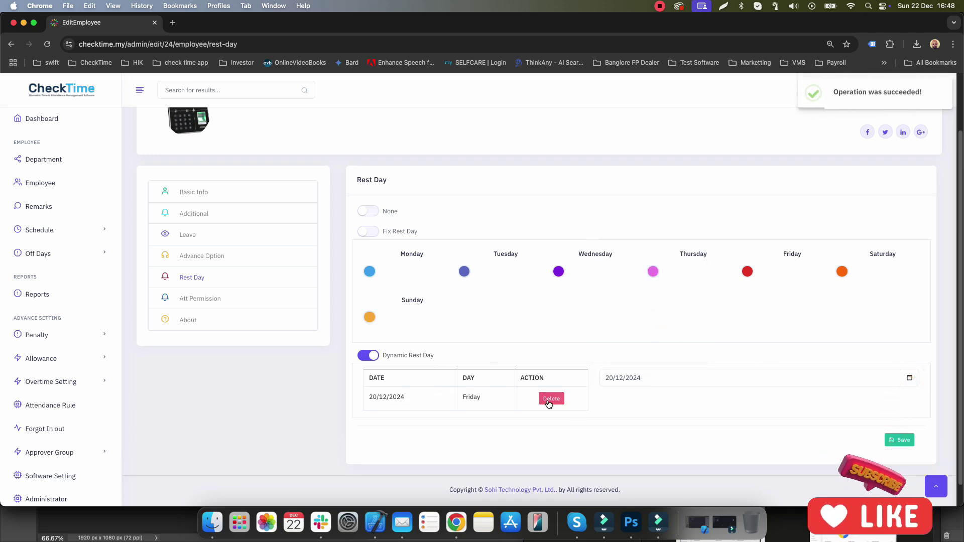
{"action": "left_click", "coordinate": [209, 298]}
{"action": "scroll", "coordinate": [501, 274], "scroll_direction": "down", "scroll_amount": 2}
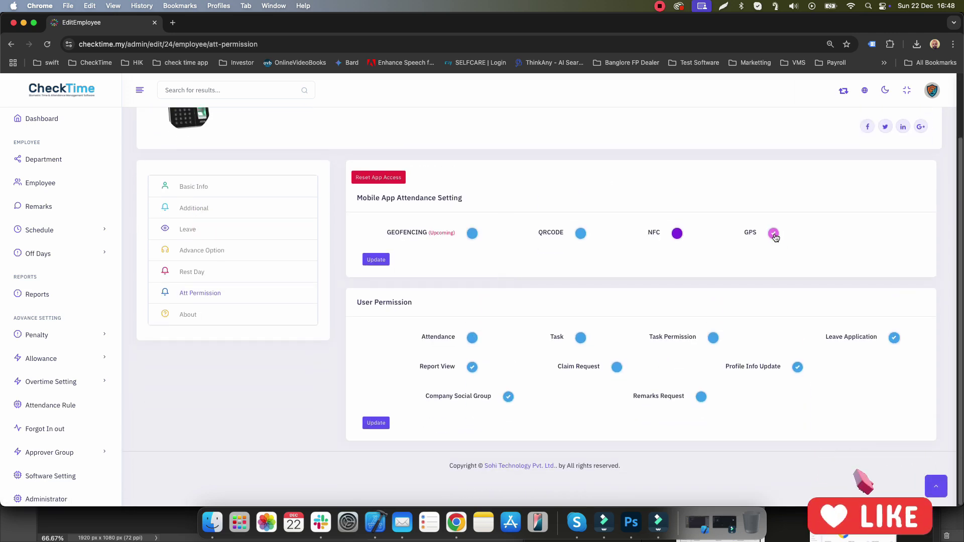
{"action": "left_click", "coordinate": [472, 337]}
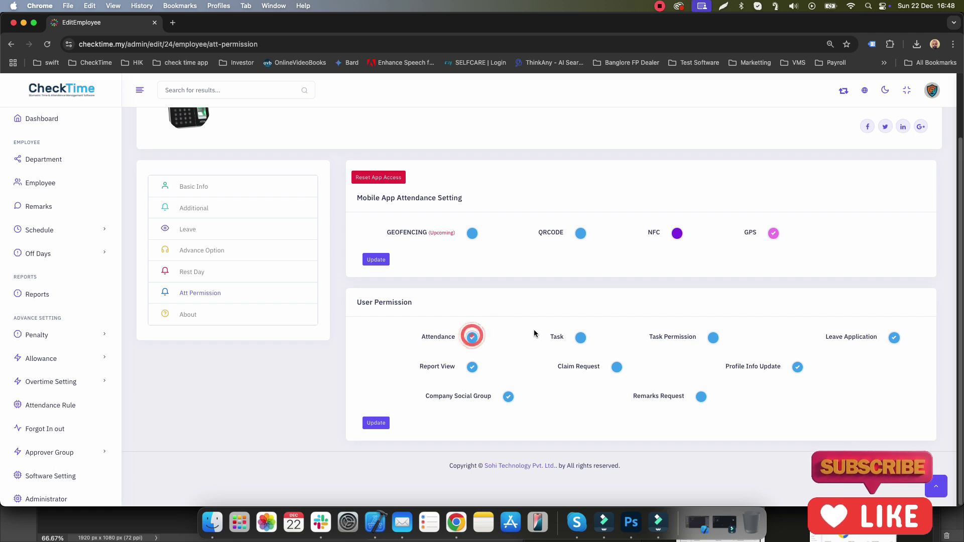
{"action": "left_click", "coordinate": [376, 425]}
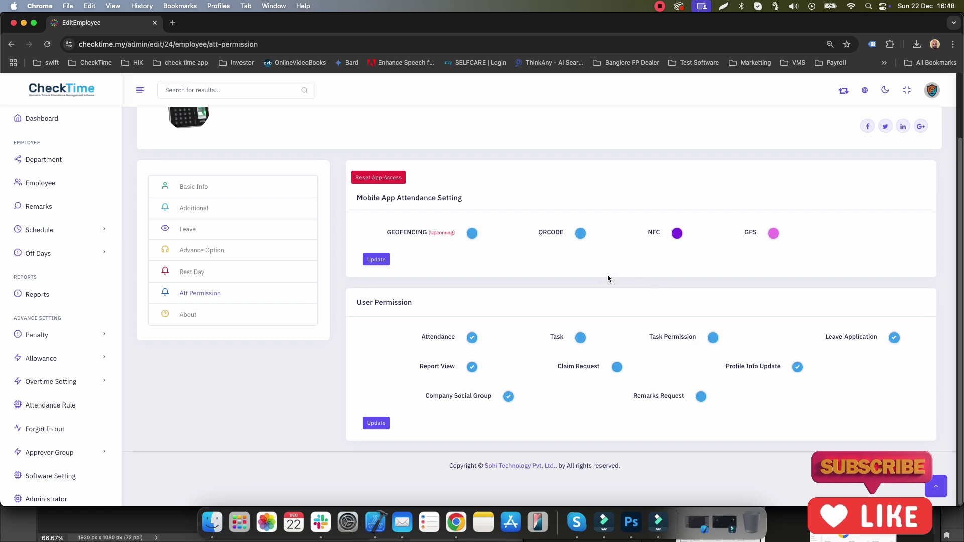
{"action": "scroll", "coordinate": [608, 278], "scroll_direction": "up", "scroll_amount": 3}
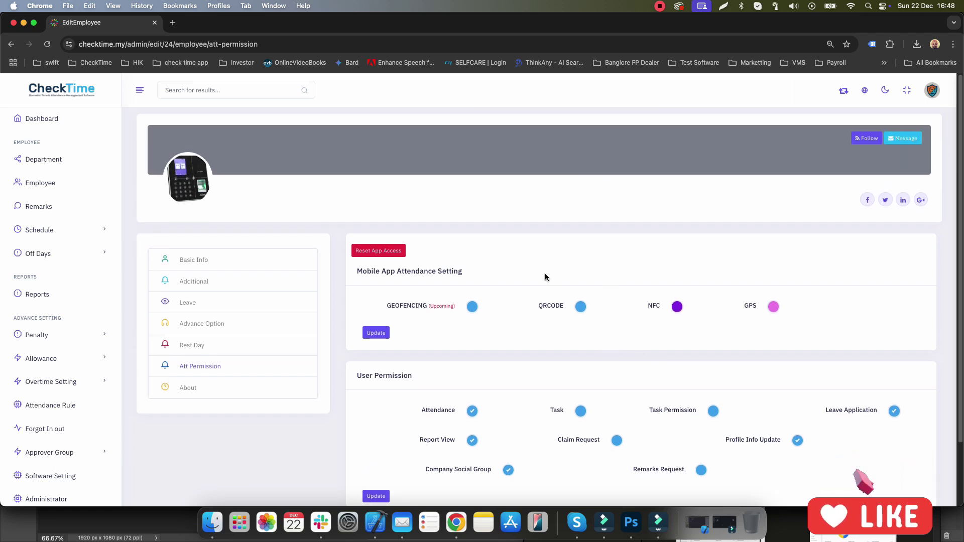
Step: Delete employee 780222 and Sohi-Test from the Sales rows, confirming each deletion
{"action": "left_click", "coordinate": [34, 183]}
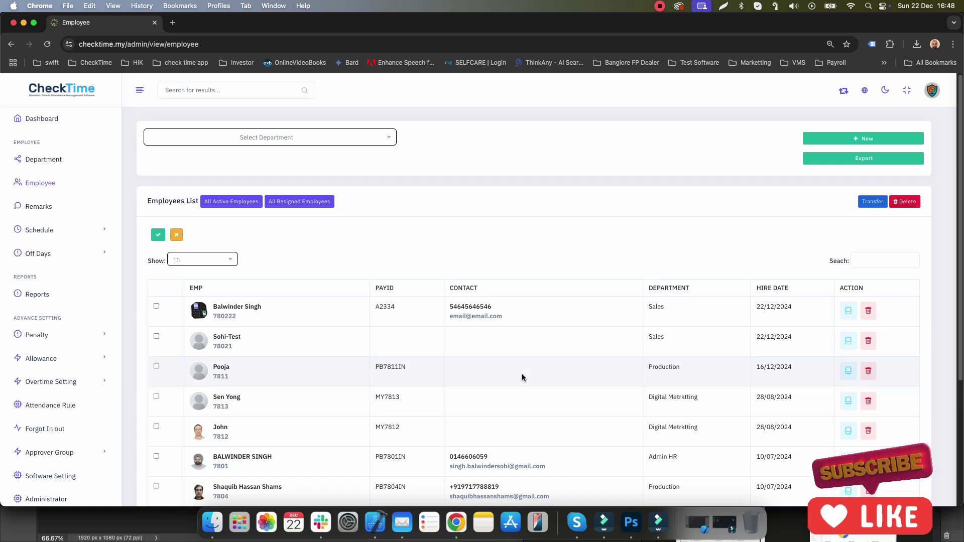
{"action": "left_click", "coordinate": [868, 342]}
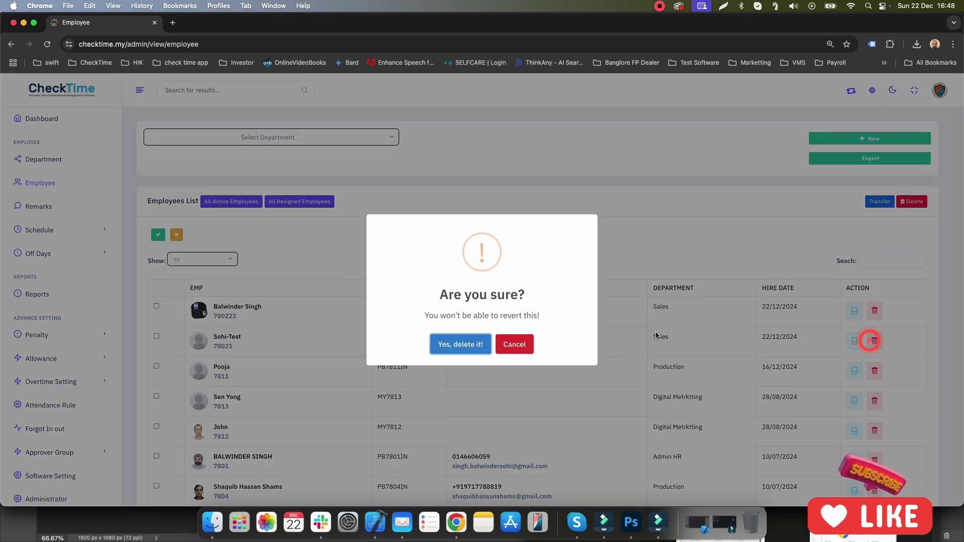
{"action": "left_click", "coordinate": [457, 345]}
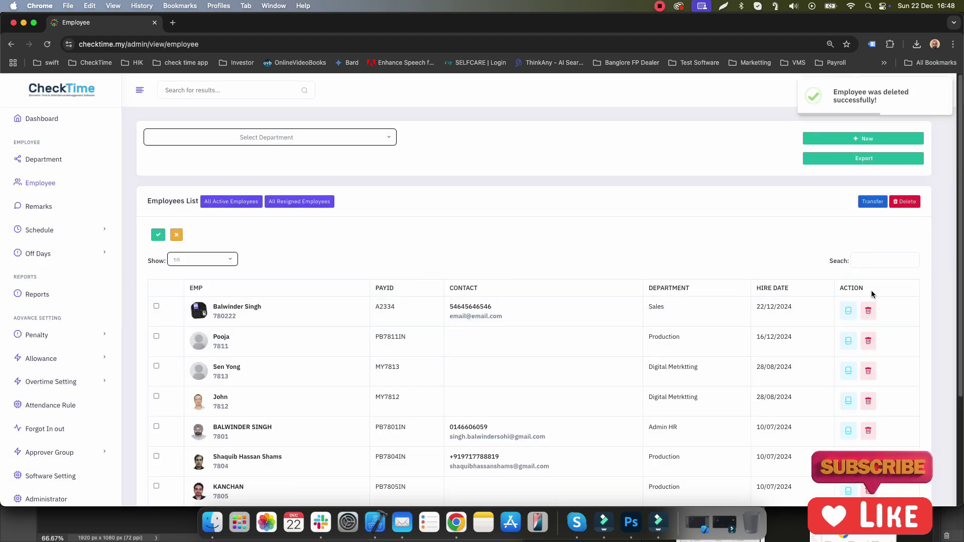
{"action": "left_click", "coordinate": [869, 314]}
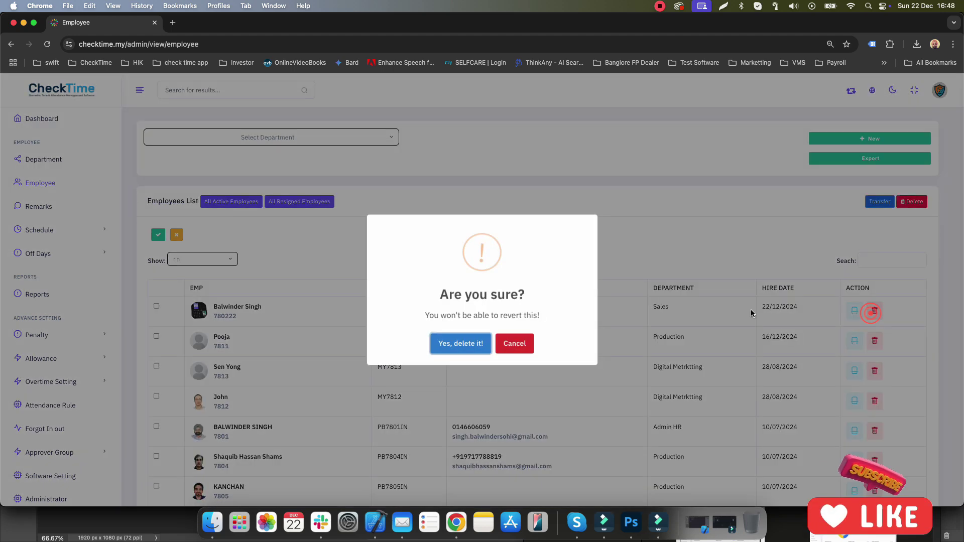
{"action": "left_click", "coordinate": [461, 344]}
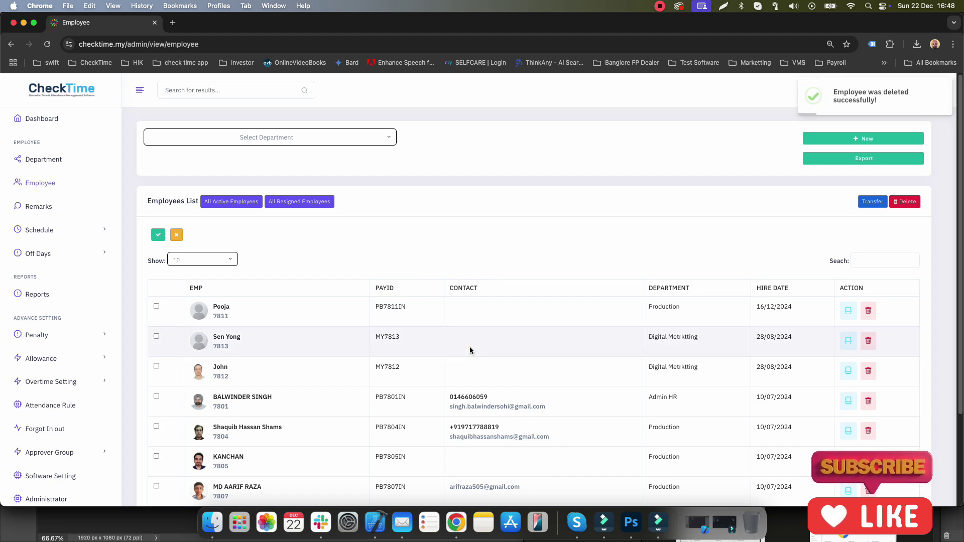
{"action": "scroll", "coordinate": [402, 281], "scroll_direction": "down", "scroll_amount": 3}
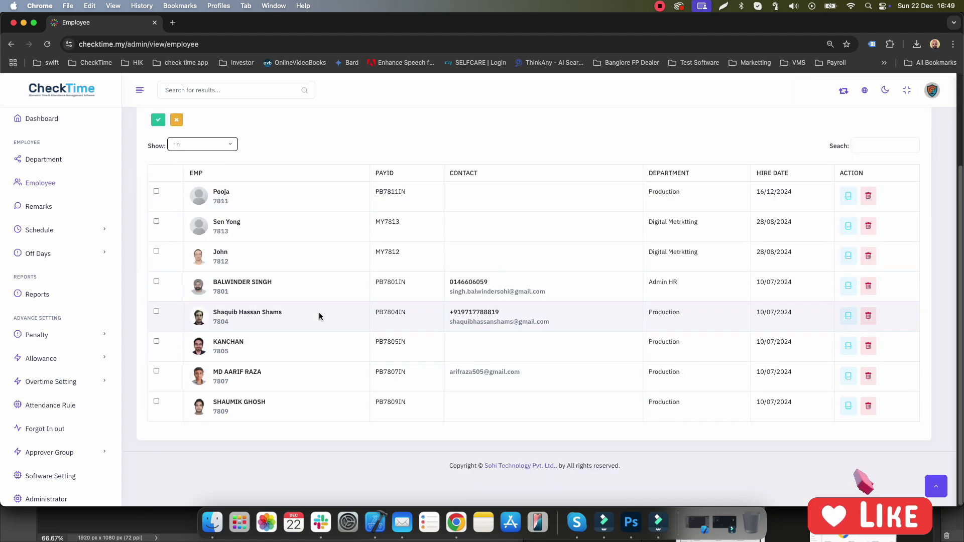
{"action": "scroll", "coordinate": [318, 312], "scroll_direction": "up", "scroll_amount": 3}
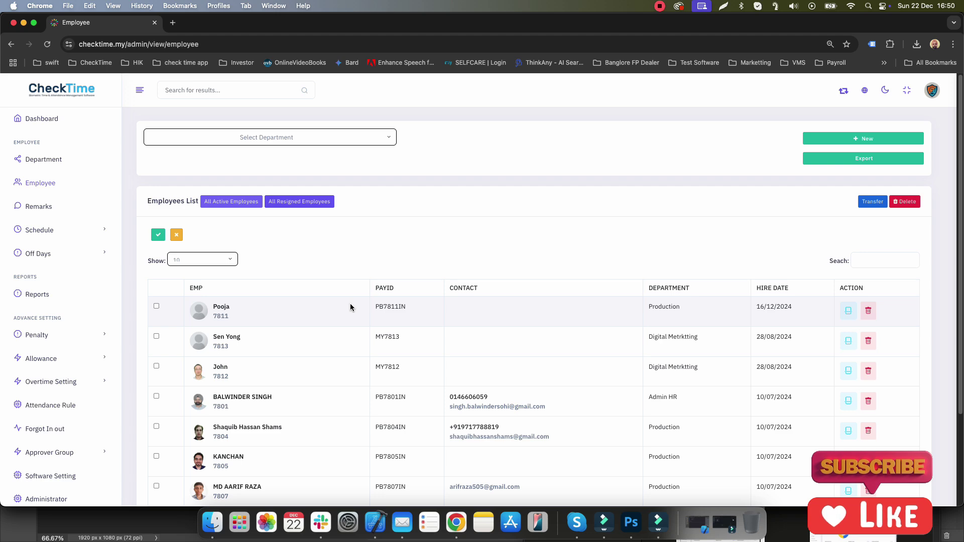
Step: Transfer employee 7813 from Digital Metrktting to the 4-Production department
{"action": "left_click", "coordinate": [157, 337]}
{"action": "left_click", "coordinate": [870, 202]}
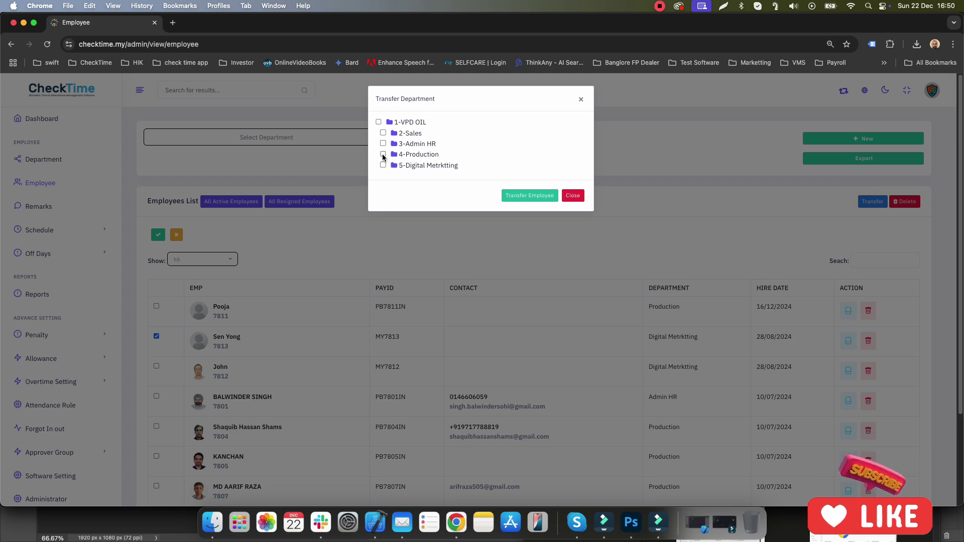
{"action": "left_click", "coordinate": [383, 155]}
{"action": "left_click", "coordinate": [541, 196]}
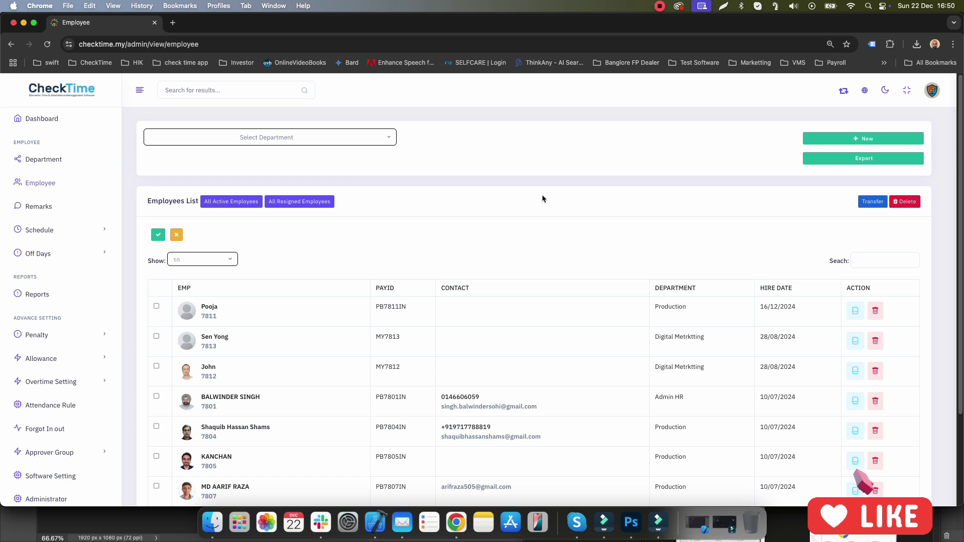
Step: Reload the Employee list and check the employee's new Production department
{"action": "left_click", "coordinate": [46, 44]}
{"action": "left_click", "coordinate": [269, 138]}
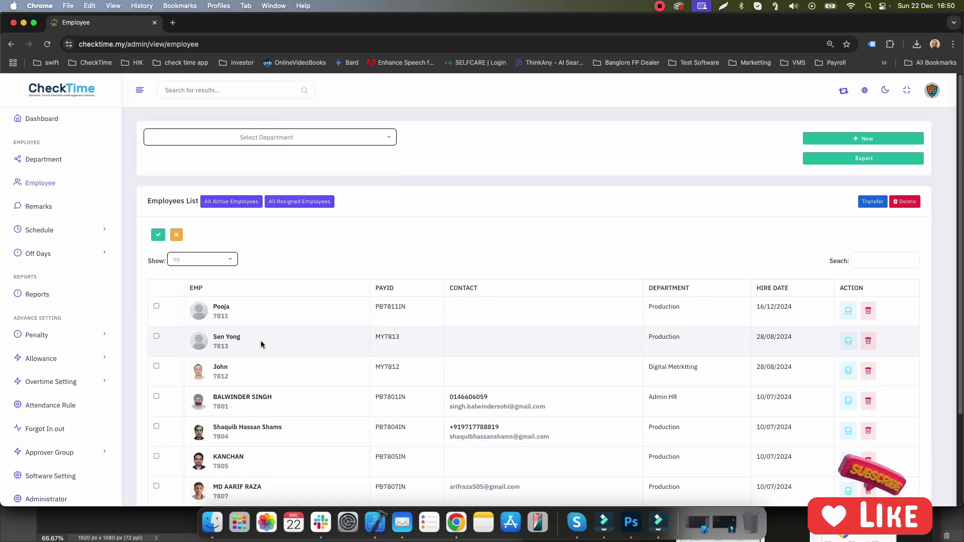
{"action": "left_click_drag", "start_coordinate": [687, 337], "coordinate": [632, 338]}
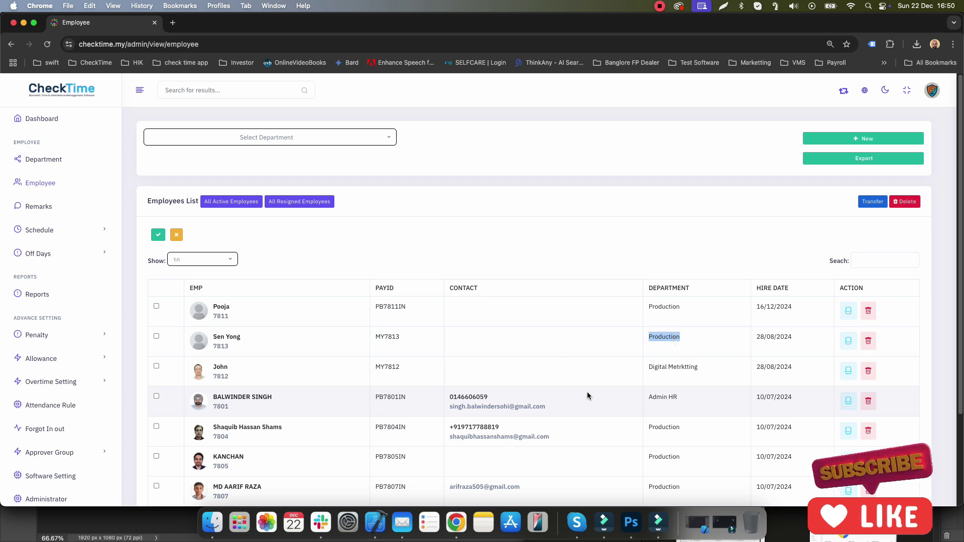
Step: Filter the Employee list to Production to confirm the transferred employee's row
{"action": "left_click", "coordinate": [292, 138]}
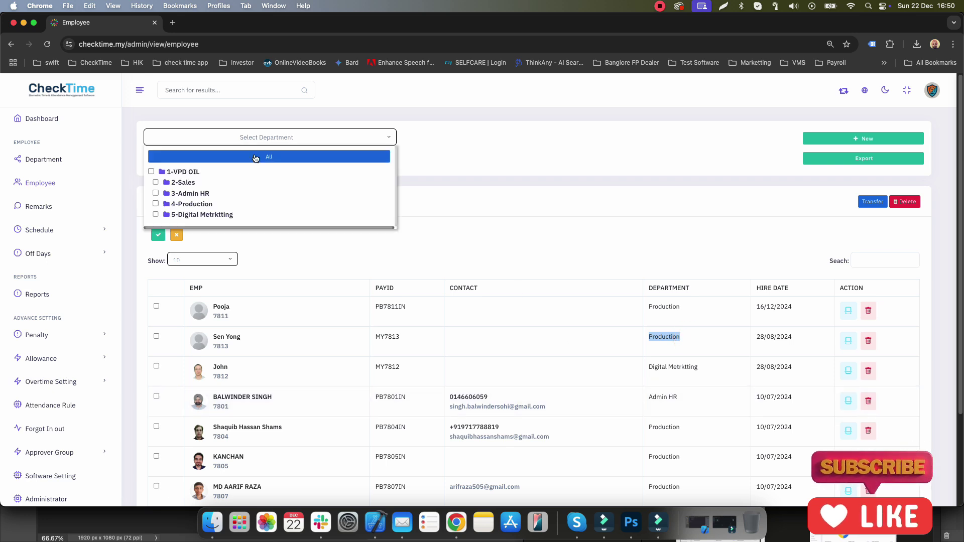
{"action": "left_click", "coordinate": [155, 204]}
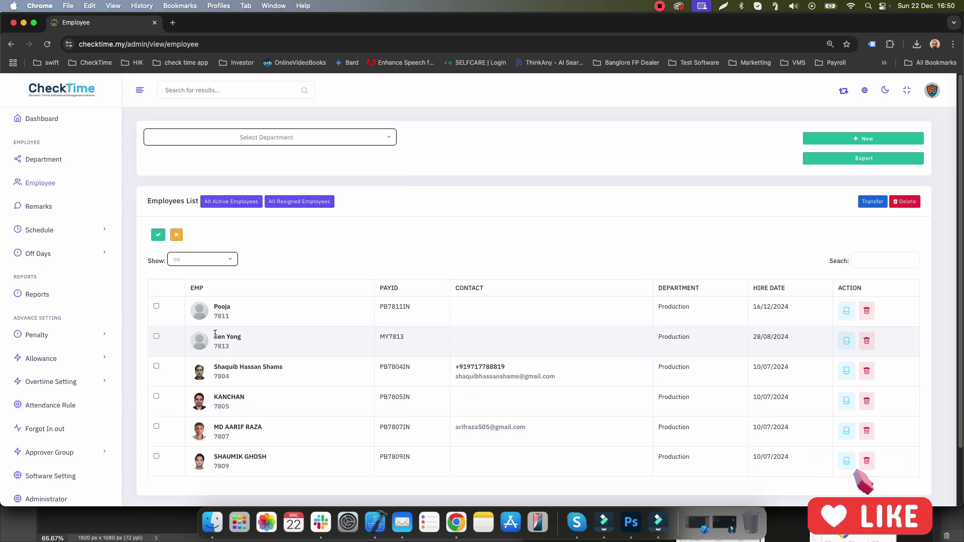
{"action": "left_click_drag", "start_coordinate": [214, 334], "coordinate": [707, 356]}
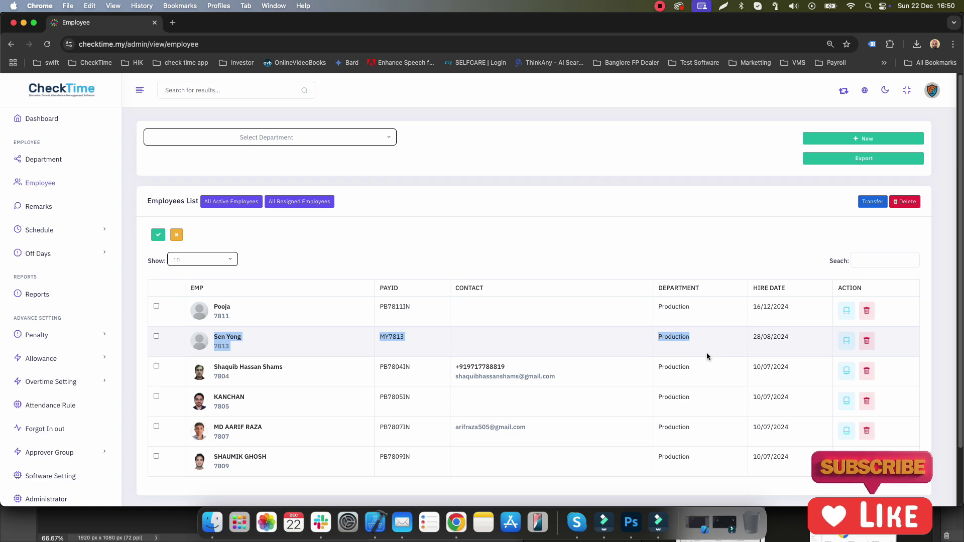
Step: Transfer employee 7813 from Production to the 2-Sales department
{"action": "left_click", "coordinate": [156, 336]}
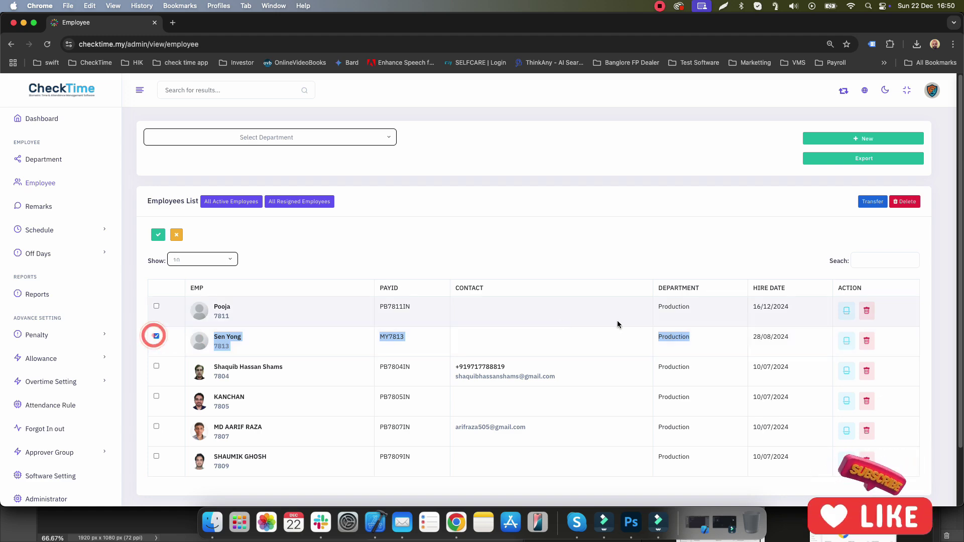
{"action": "left_click", "coordinate": [873, 203]}
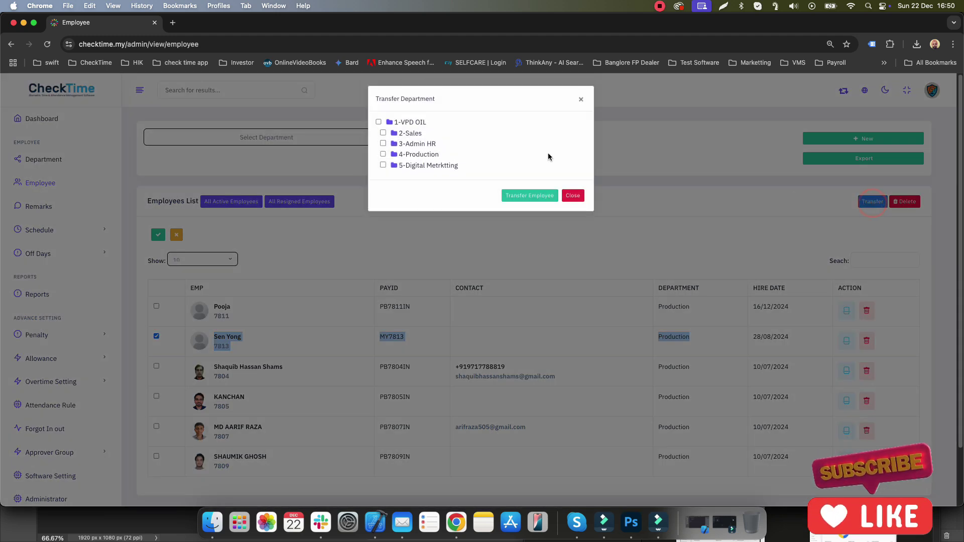
{"action": "left_click", "coordinate": [383, 165]}
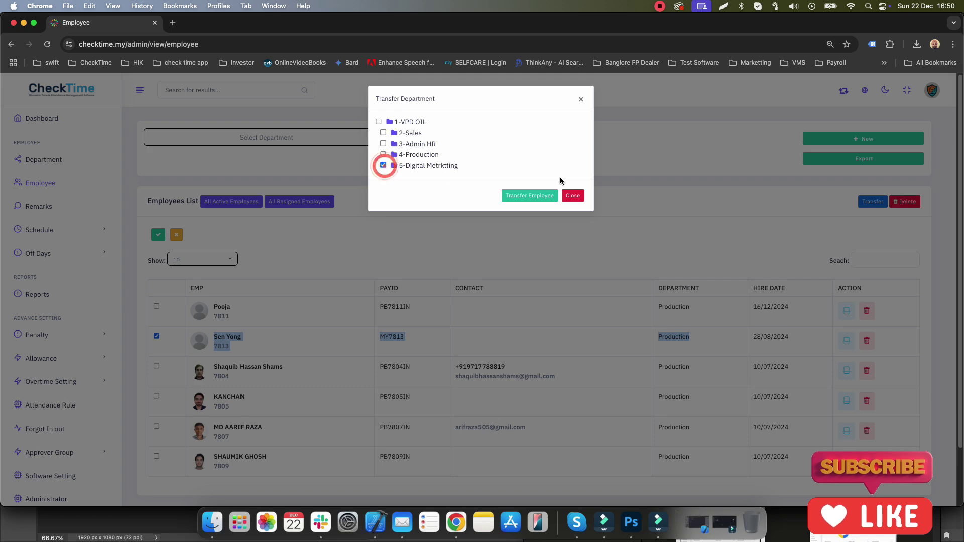
{"action": "left_click", "coordinate": [383, 133]}
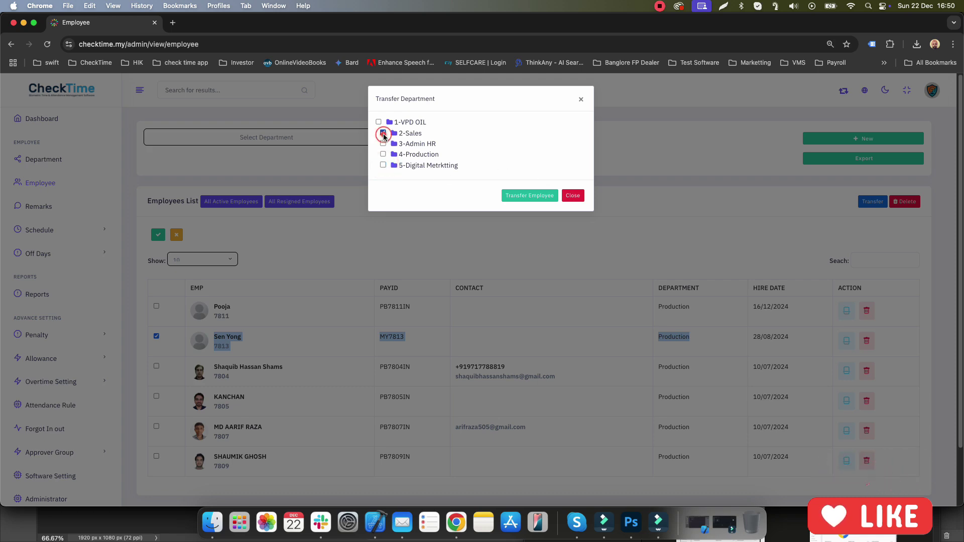
{"action": "left_click", "coordinate": [536, 196]}
Step: Set the Select Department filter to 2-Sales only and check the employee's pay ID
{"action": "left_click", "coordinate": [271, 136]}
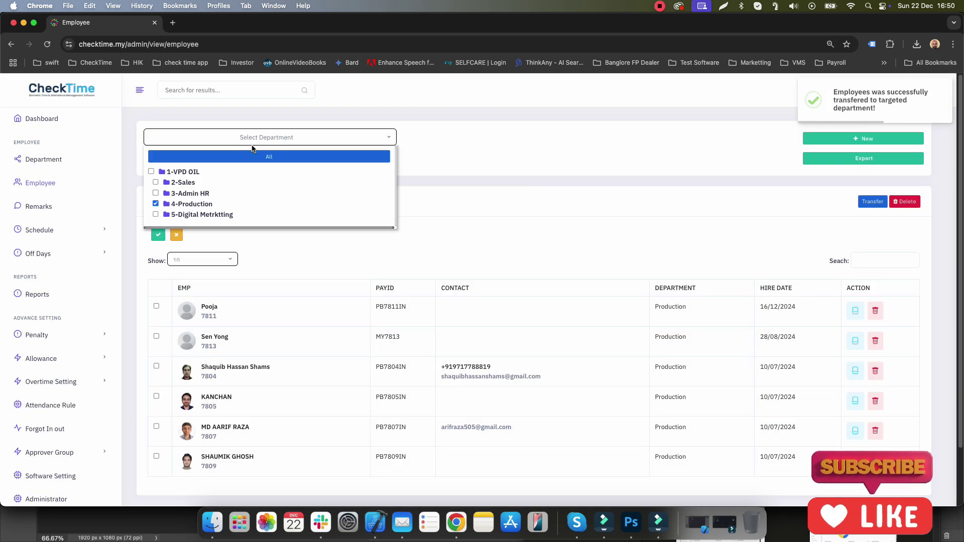
{"action": "left_click", "coordinate": [156, 183]}
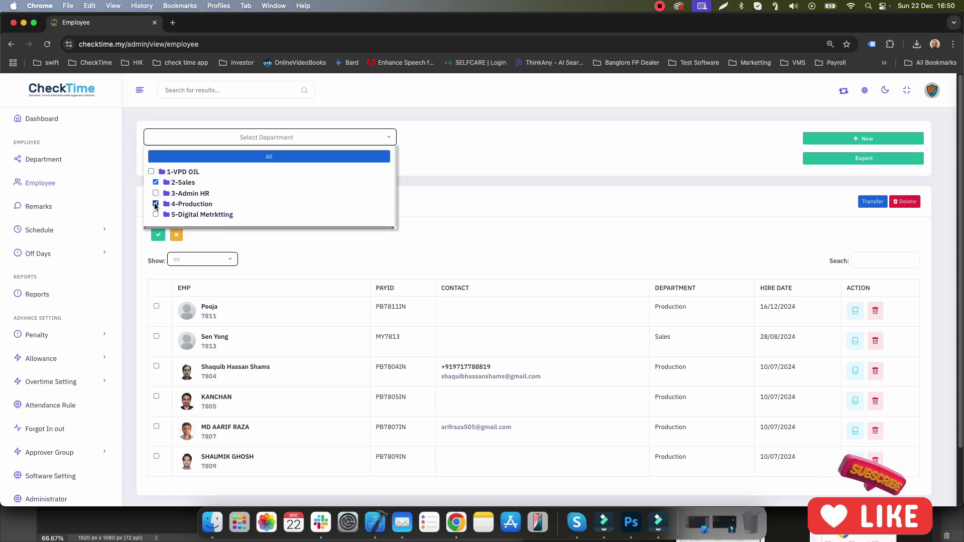
{"action": "left_click", "coordinate": [155, 204]}
{"action": "left_click", "coordinate": [260, 331]}
{"action": "left_click_drag", "start_coordinate": [266, 312], "coordinate": [536, 316]}
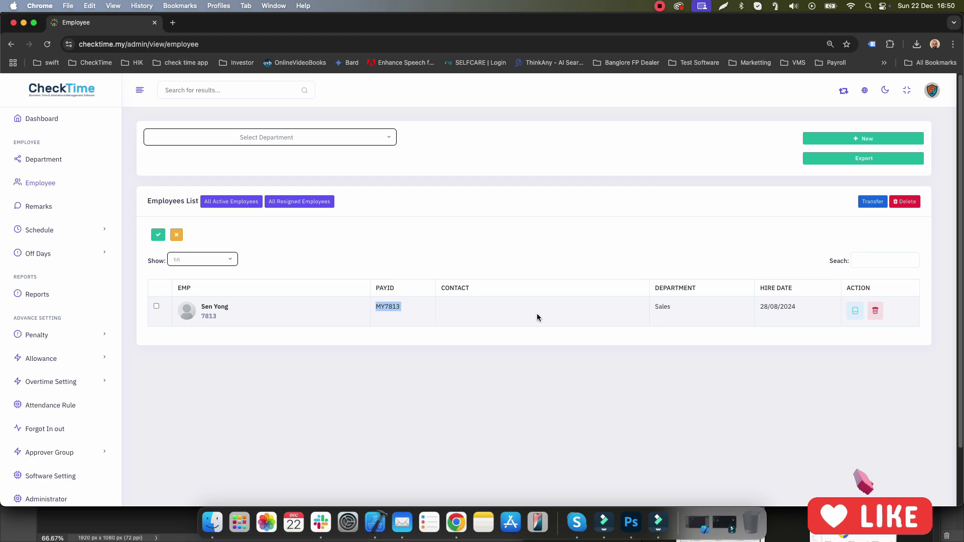
Step: Set the Select Department filter back to All departments
{"action": "left_click", "coordinate": [265, 140]}
{"action": "left_click", "coordinate": [254, 157]}
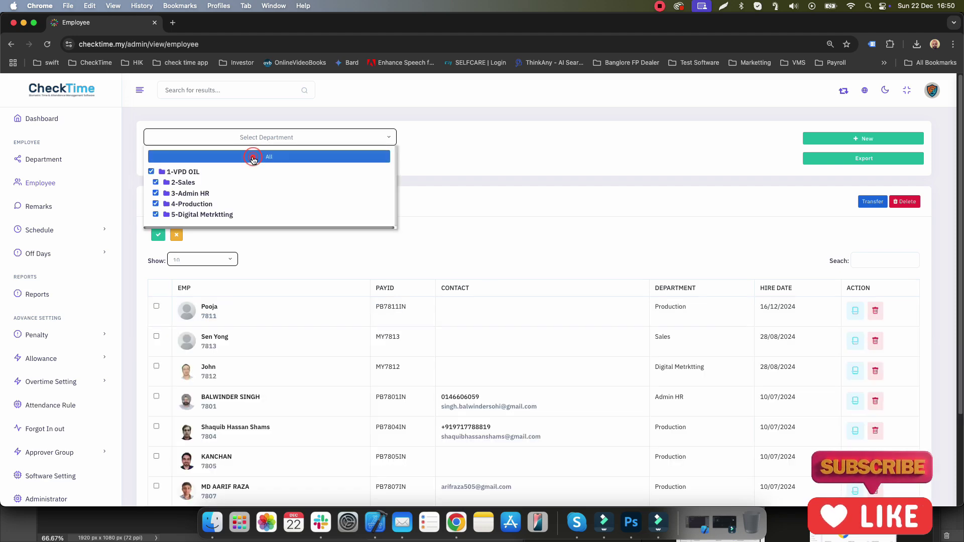
{"action": "left_click", "coordinate": [540, 197]}
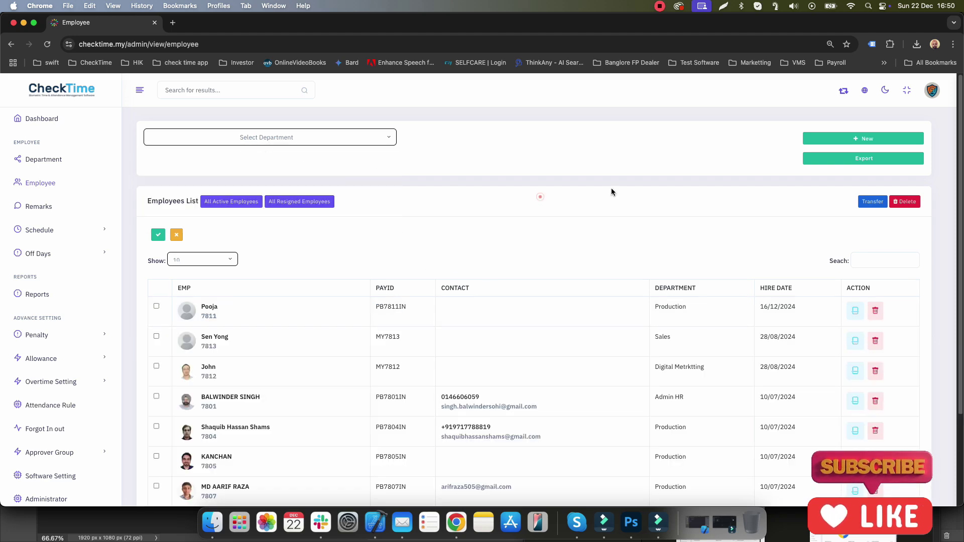
Step: Export all five departments' employee data and save employee_data_1734866453292.xlsx
{"action": "left_click", "coordinate": [849, 159]}
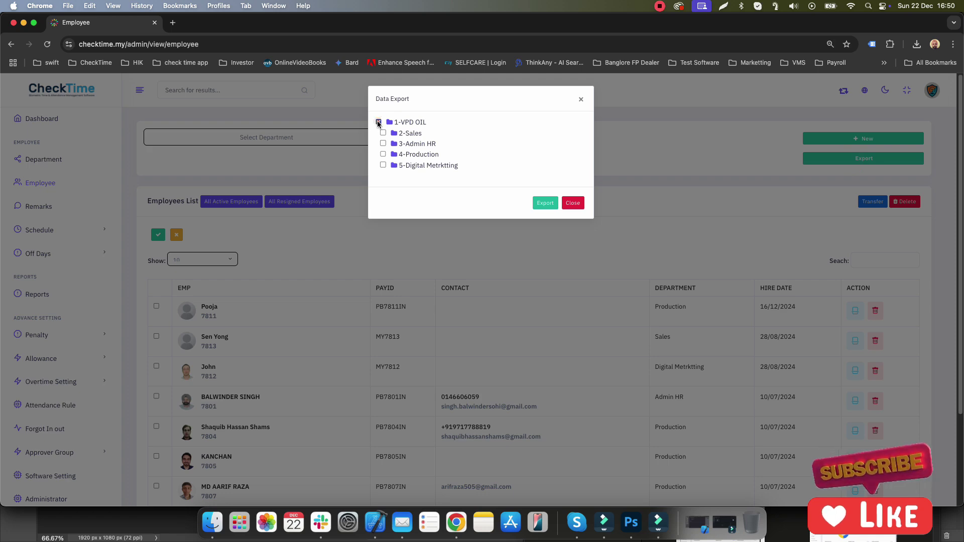
{"action": "left_click", "coordinate": [378, 122]}
{"action": "left_click", "coordinate": [383, 132]}
{"action": "left_click", "coordinate": [383, 144]}
{"action": "left_click", "coordinate": [383, 154]}
{"action": "left_click", "coordinate": [383, 165]}
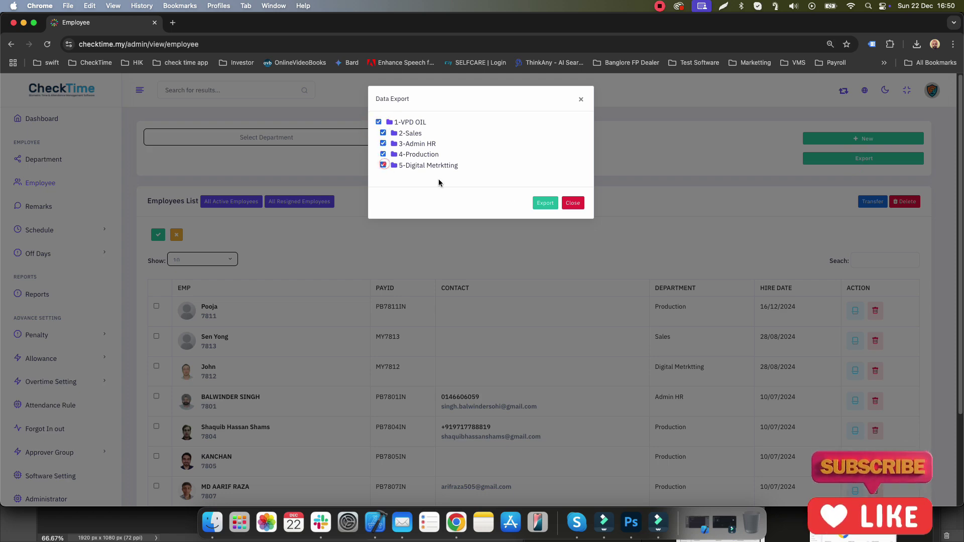
{"action": "left_click", "coordinate": [544, 203]}
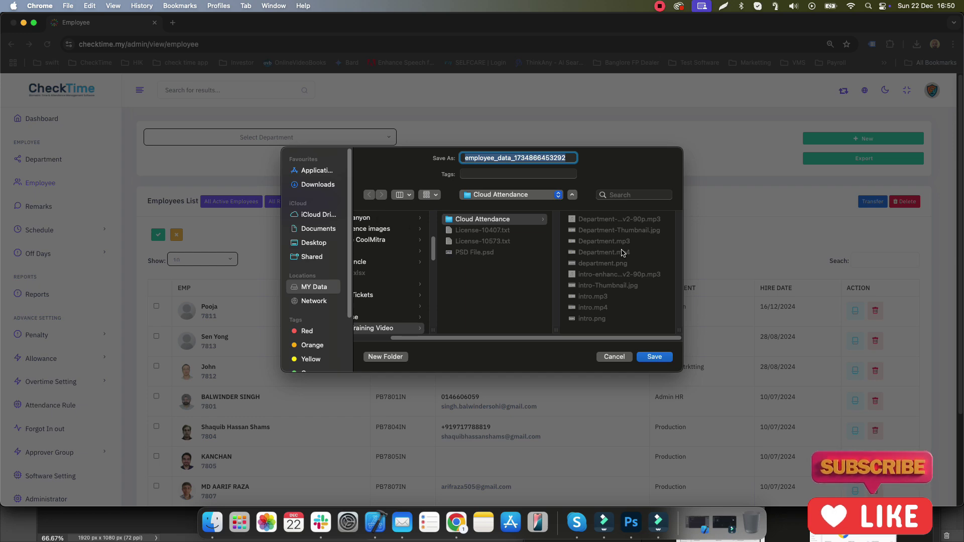
{"action": "left_click", "coordinate": [654, 356]}
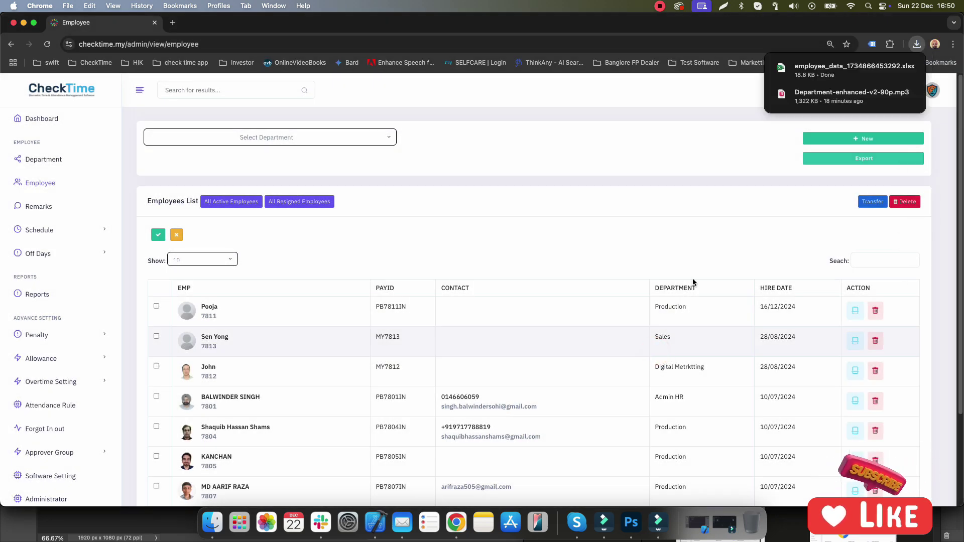
{"action": "left_click", "coordinate": [890, 68]}
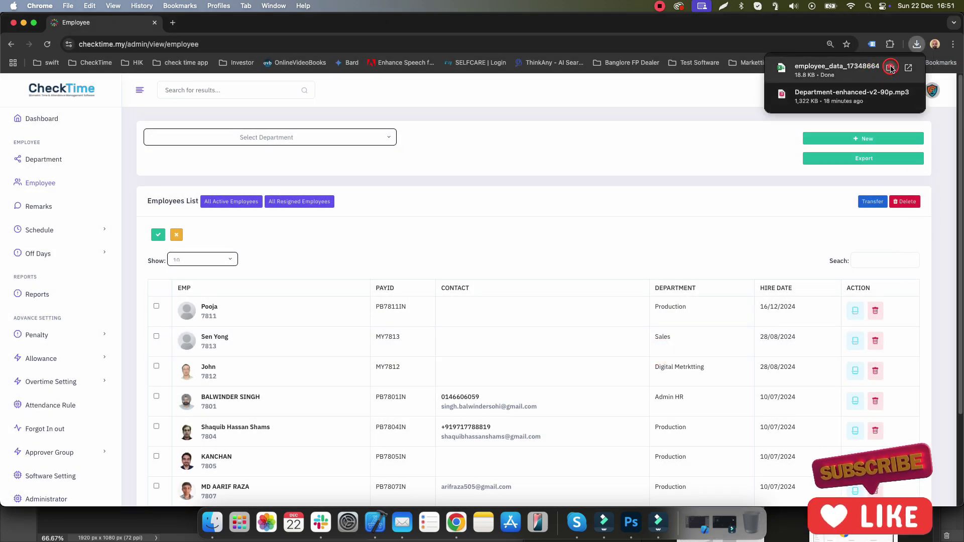
Step: Open employee_data_1734866453292.xlsx from the downloads in Excel, review it, then close Excel
{"action": "left_click", "coordinate": [788, 72]}
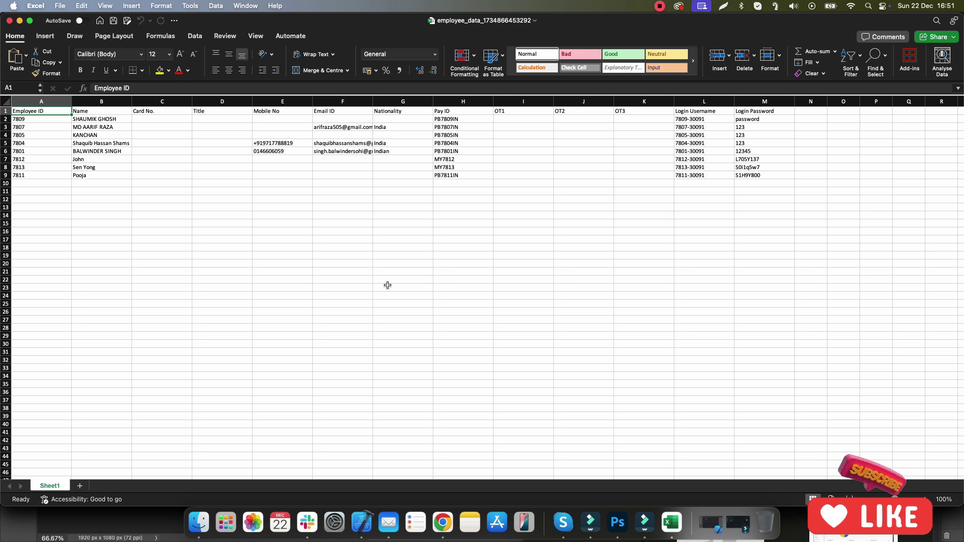
{"action": "left_click", "coordinate": [9, 21]}
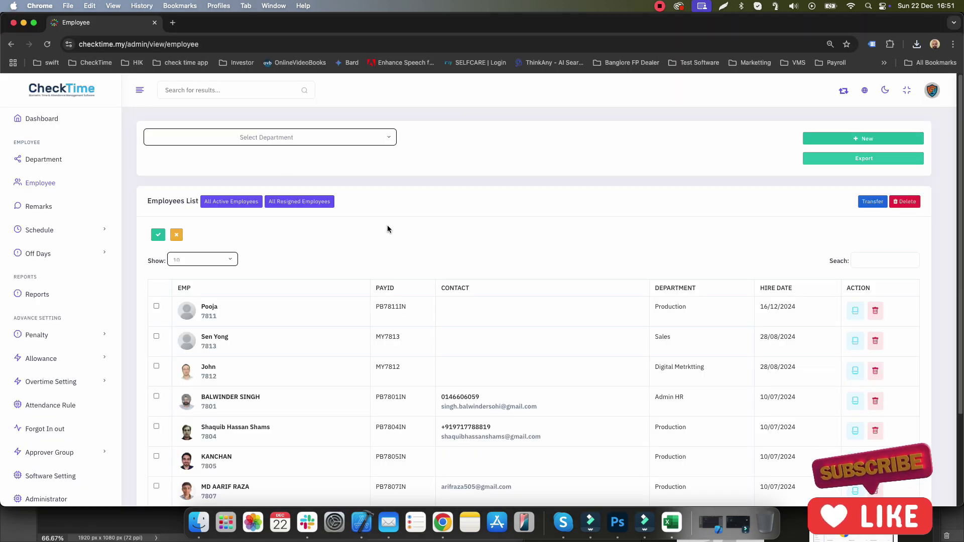